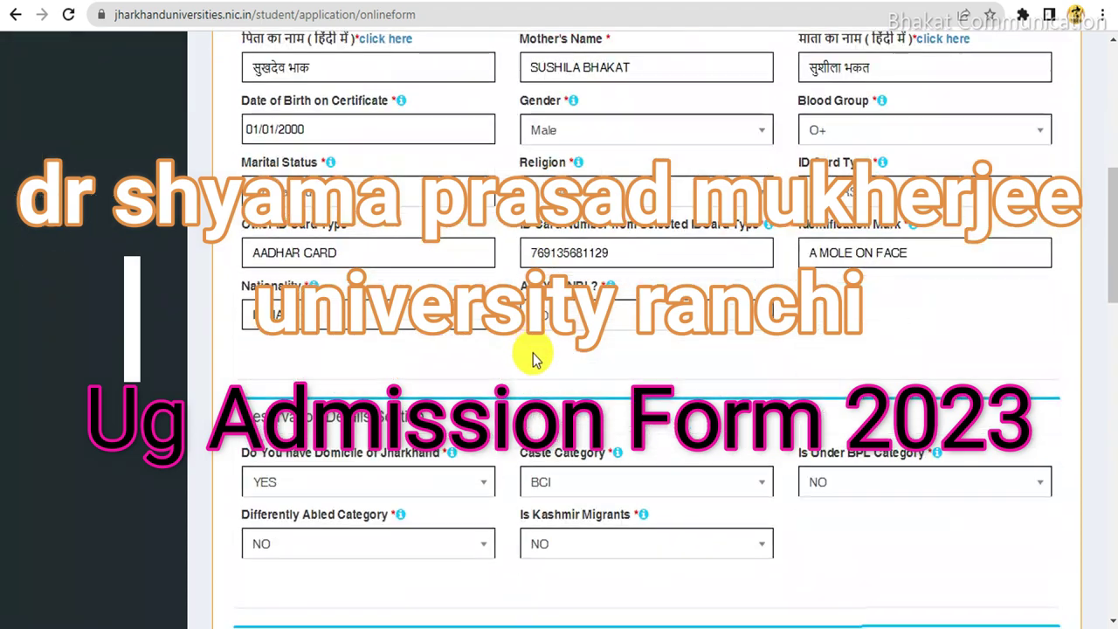
# Step: Check the student's full name in English and Hindi in the Personal Information Section
pyautogui.scroll(18, 567, 450)
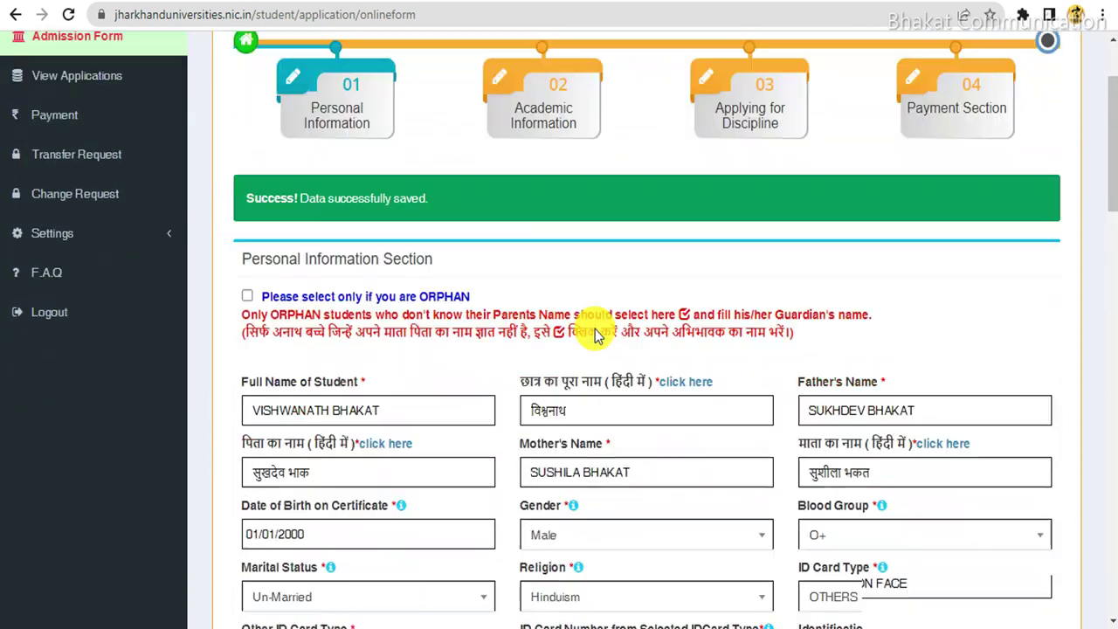
pyautogui.scroll(-3, 577, 328)
pyautogui.scroll(2, 393, 332)
pyautogui.moveTo(241, 336); pyautogui.dragTo(416, 324)
pyautogui.click(399, 357)
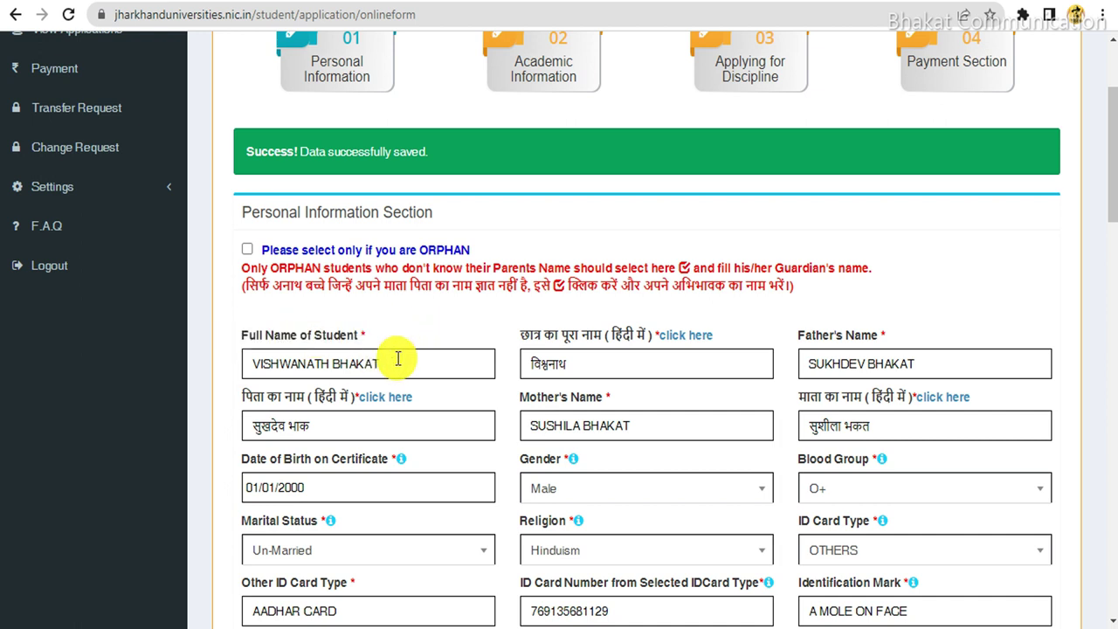
pyautogui.moveTo(411, 365); pyautogui.dragTo(383, 375)
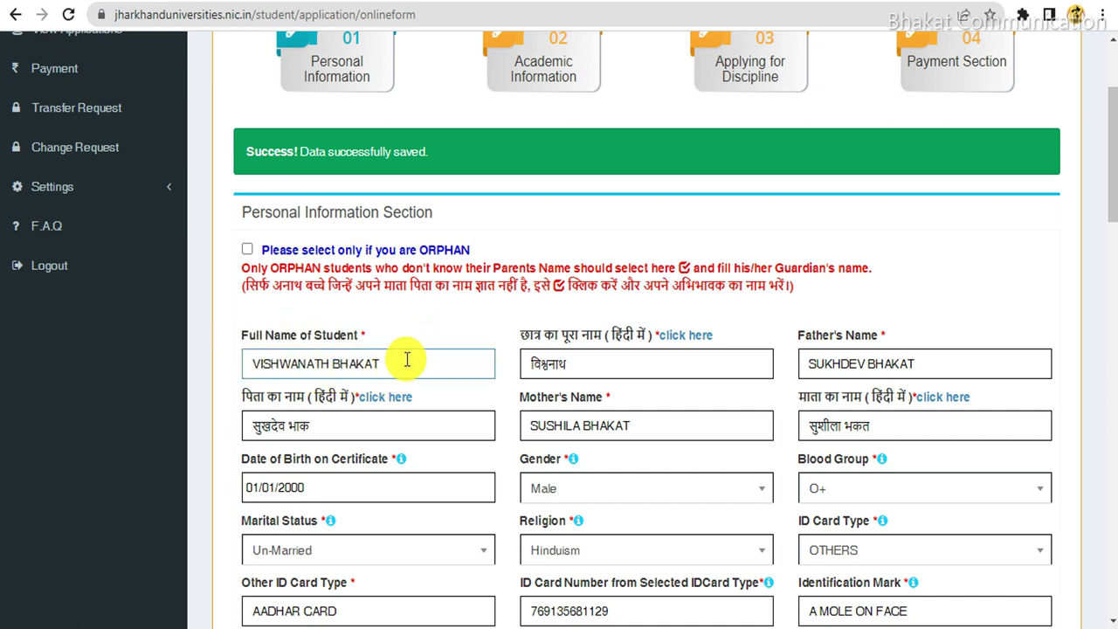
pyautogui.moveTo(522, 335); pyautogui.dragTo(609, 368)
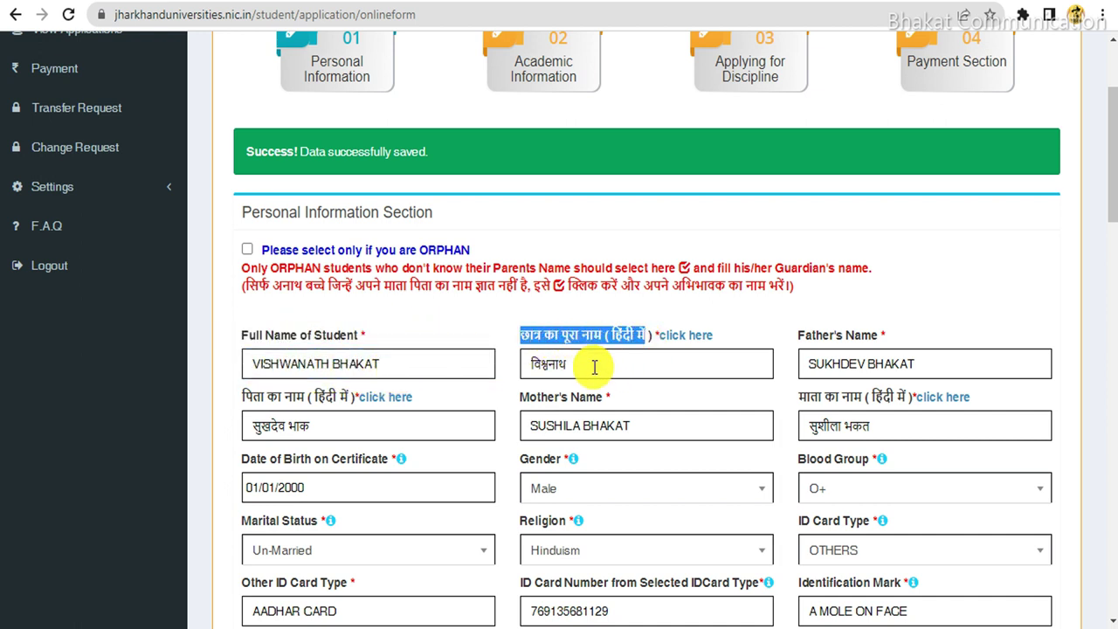
pyautogui.click(579, 370)
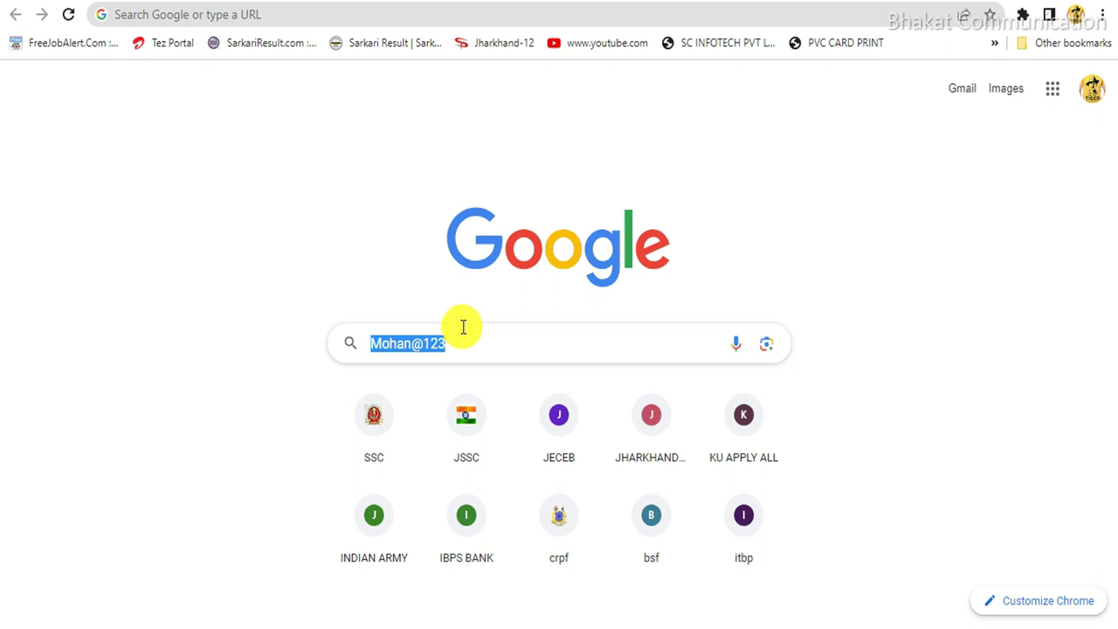
# Step: Search Google for "english to hindi", translate a sample full name into Hindi and copy the translation
pyautogui.write('engl')
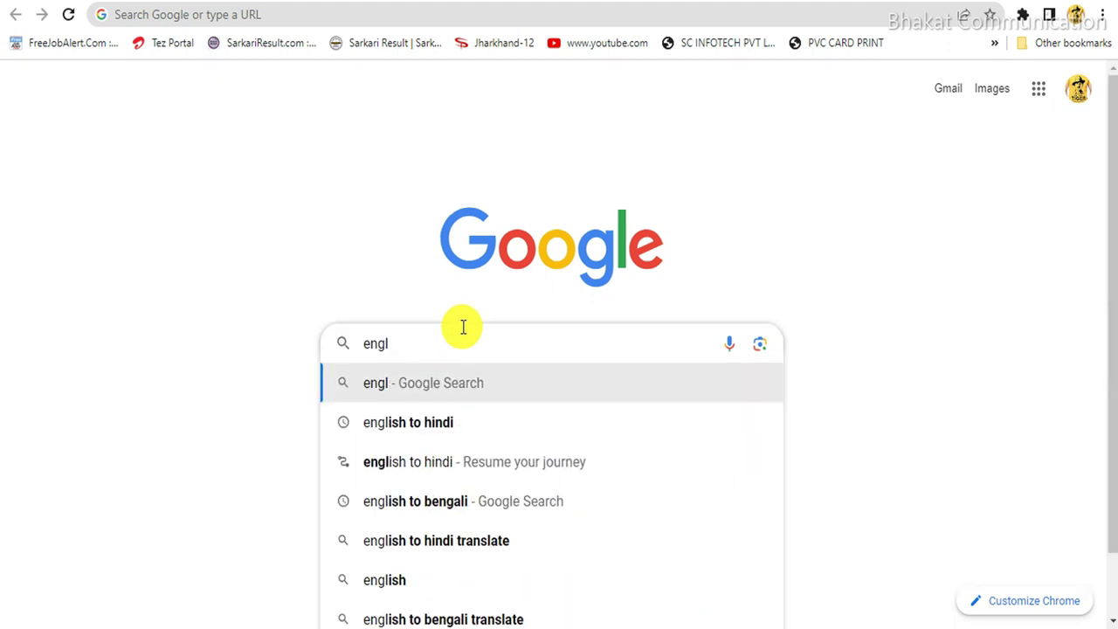
pyautogui.click(404, 423)
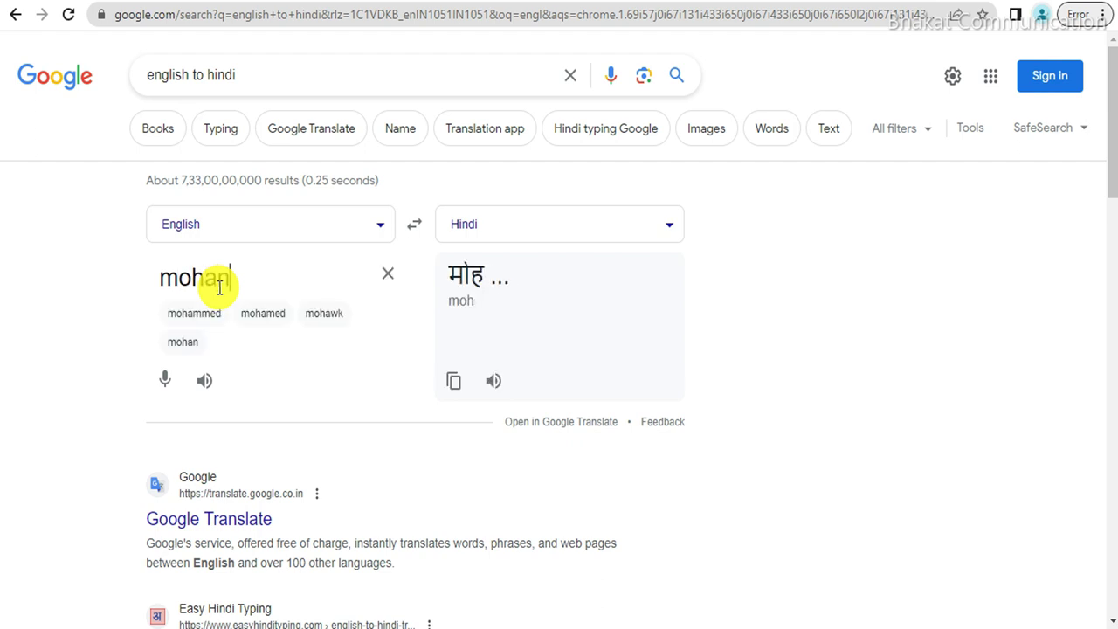
pyautogui.write('kumar')
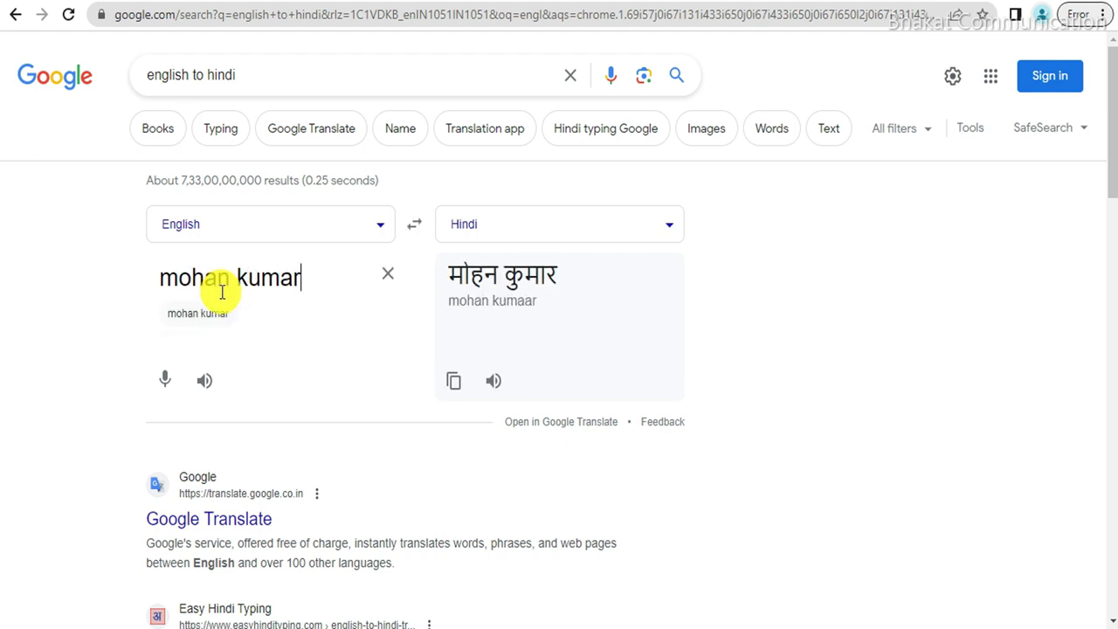
pyautogui.moveTo(159, 277); pyautogui.dragTo(337, 305)
pyautogui.moveTo(452, 275); pyautogui.dragTo(561, 282)
pyautogui.click(956, 362)
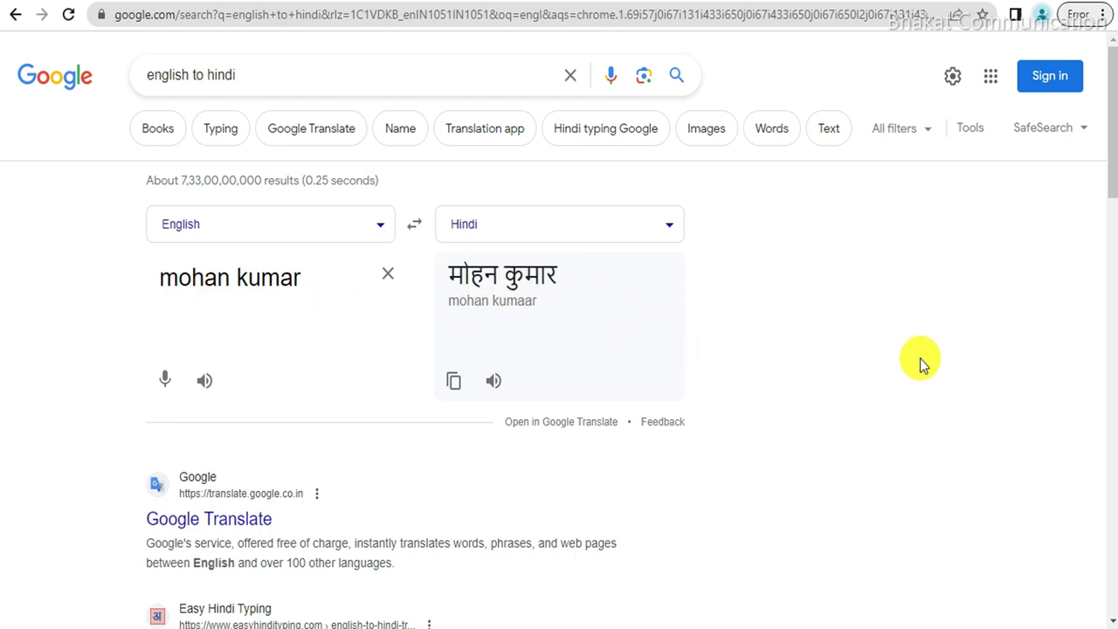
pyautogui.click(453, 380)
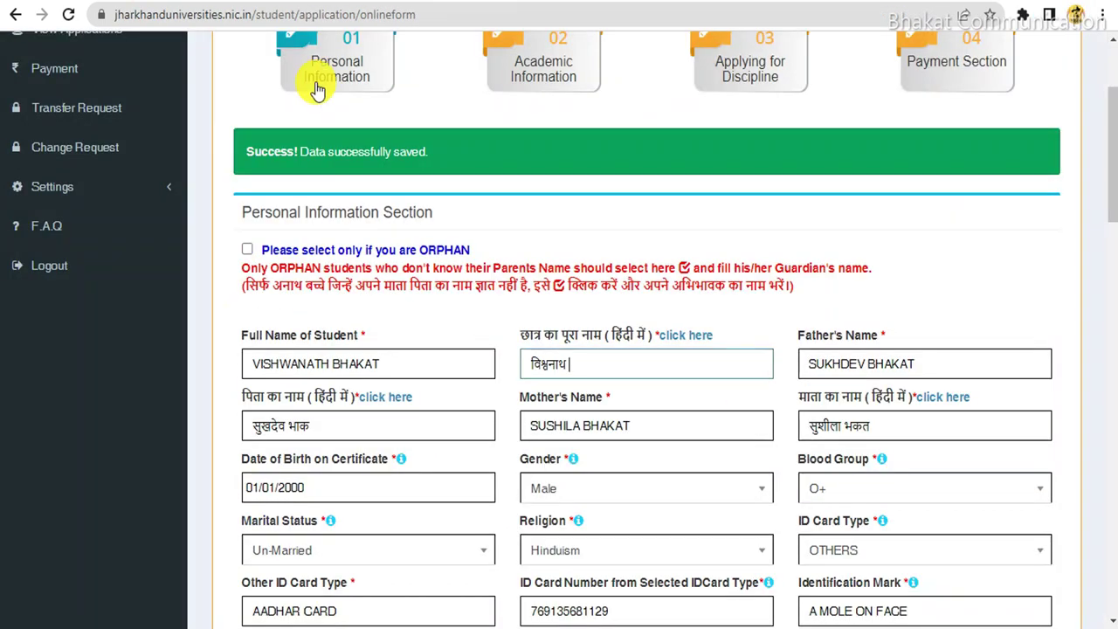
# Step: Return to the admission form and check the father's and mother's name fields in English and Hindi
pyautogui.scroll(-1, 718, 366)
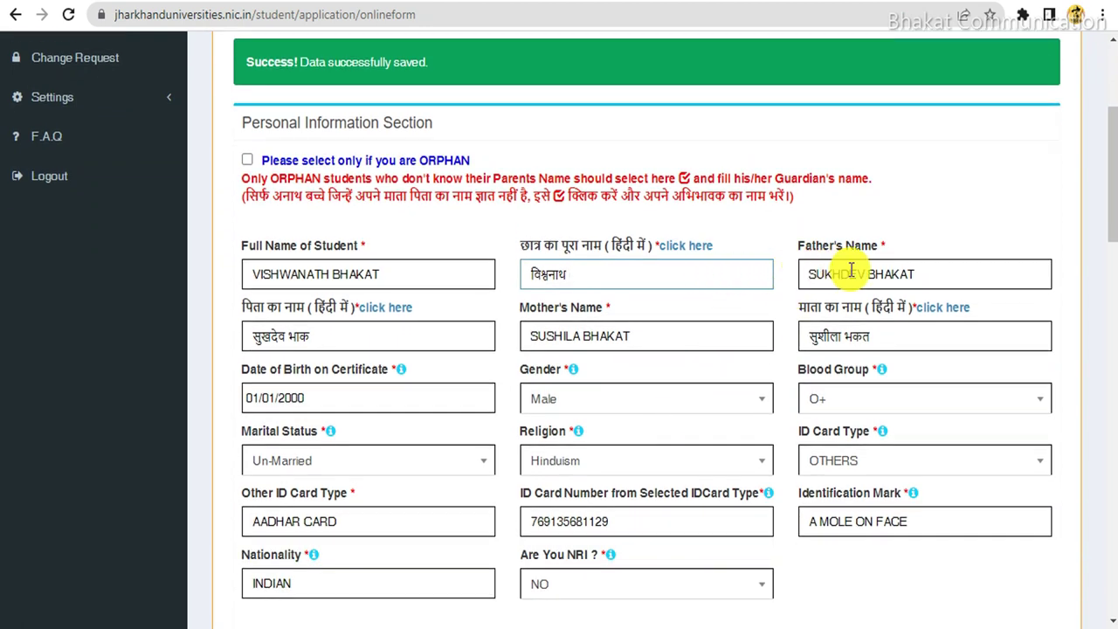
pyautogui.moveTo(819, 258); pyautogui.dragTo(878, 270)
pyautogui.click(883, 274)
pyautogui.moveTo(252, 335); pyautogui.dragTo(310, 339)
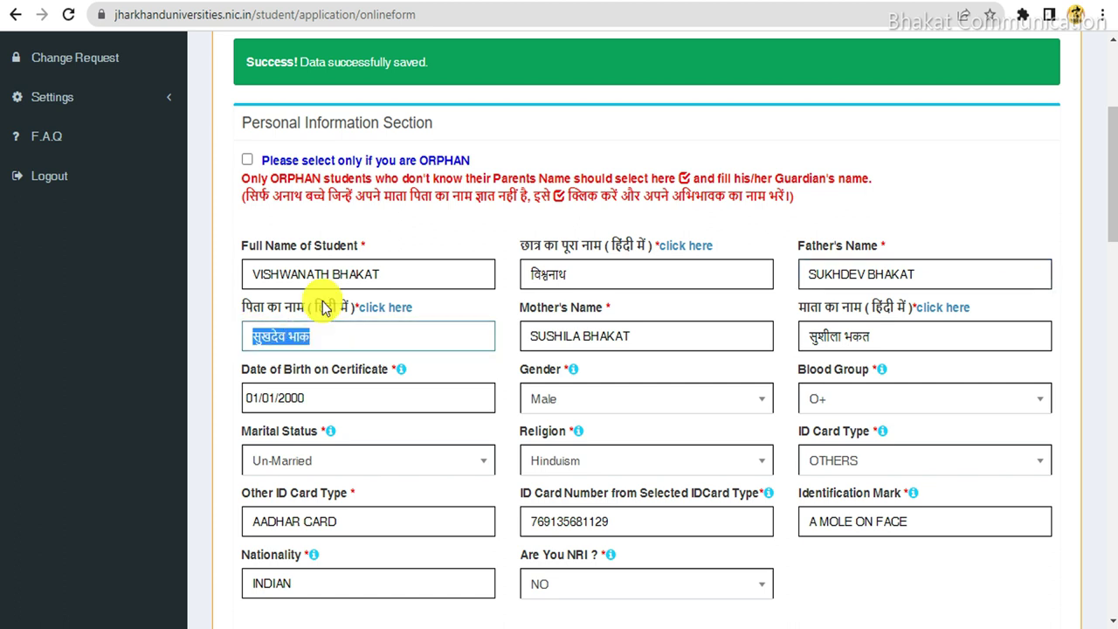
pyautogui.moveTo(522, 307); pyautogui.dragTo(606, 303)
pyautogui.click(611, 330)
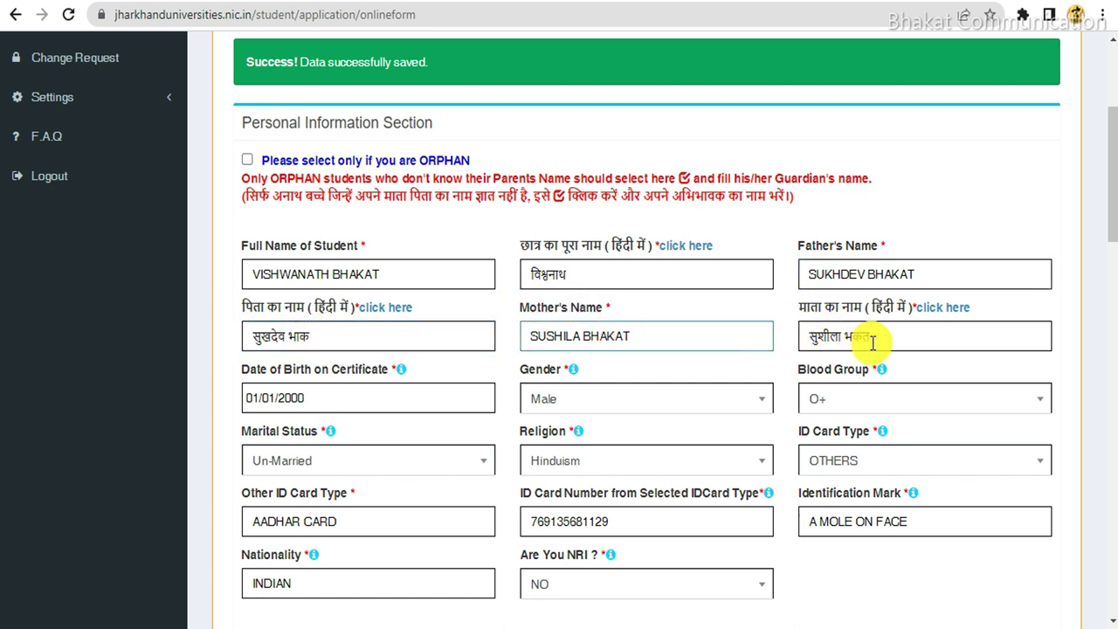
# Step: Choose the student's date of birth as on the certificate from the calendar
pyautogui.scroll(-1, 367, 384)
pyautogui.scroll(-1, 367, 384)
pyautogui.click(318, 308)
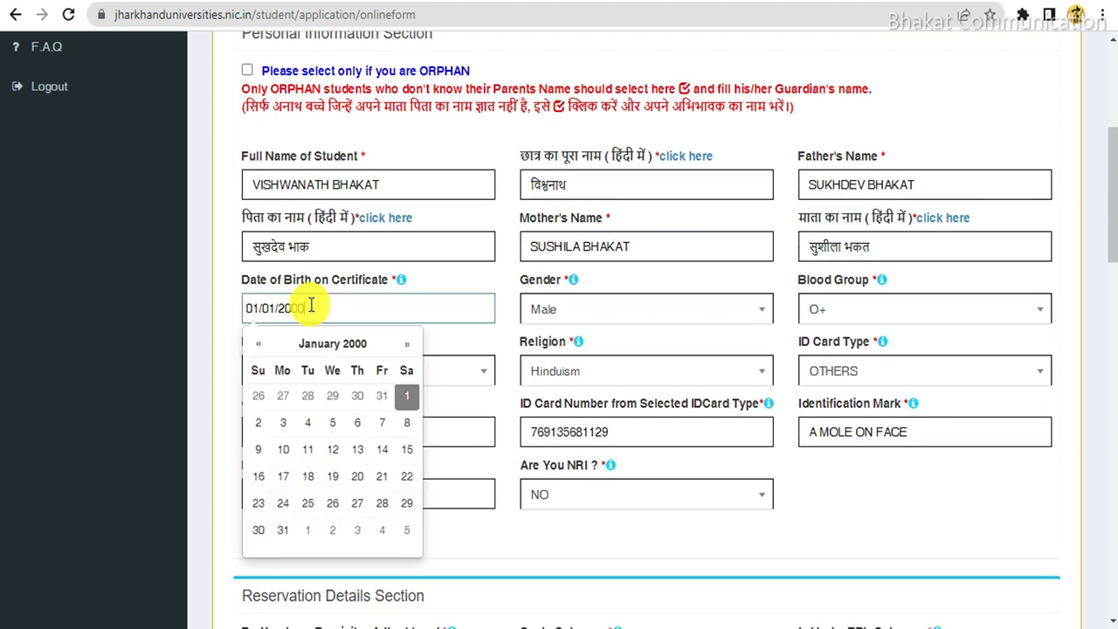
pyautogui.click(365, 352)
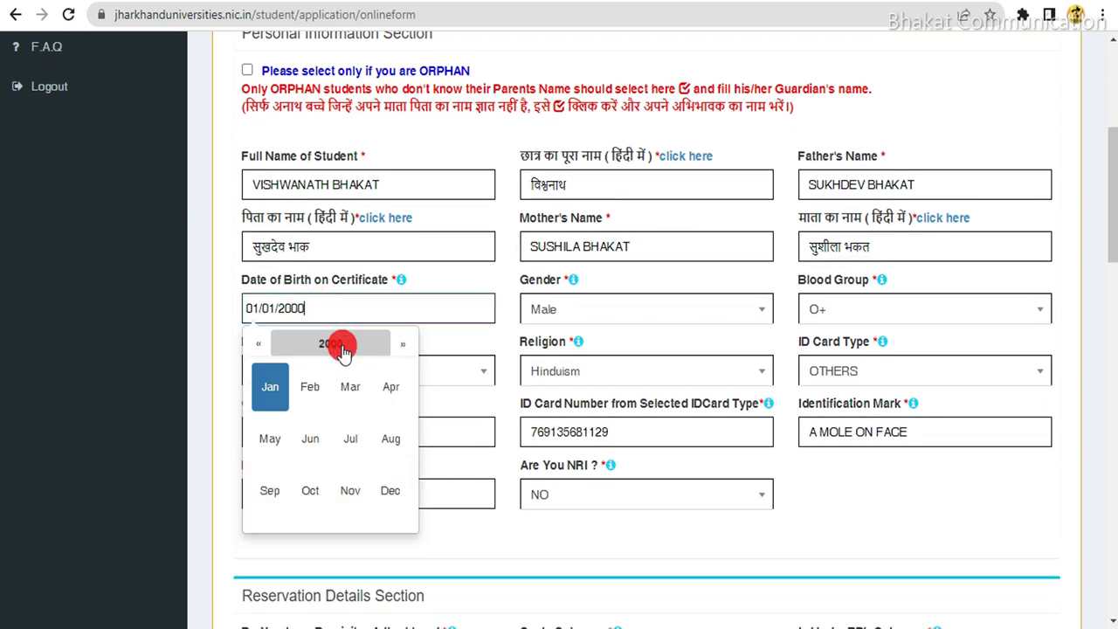
pyautogui.click(271, 393)
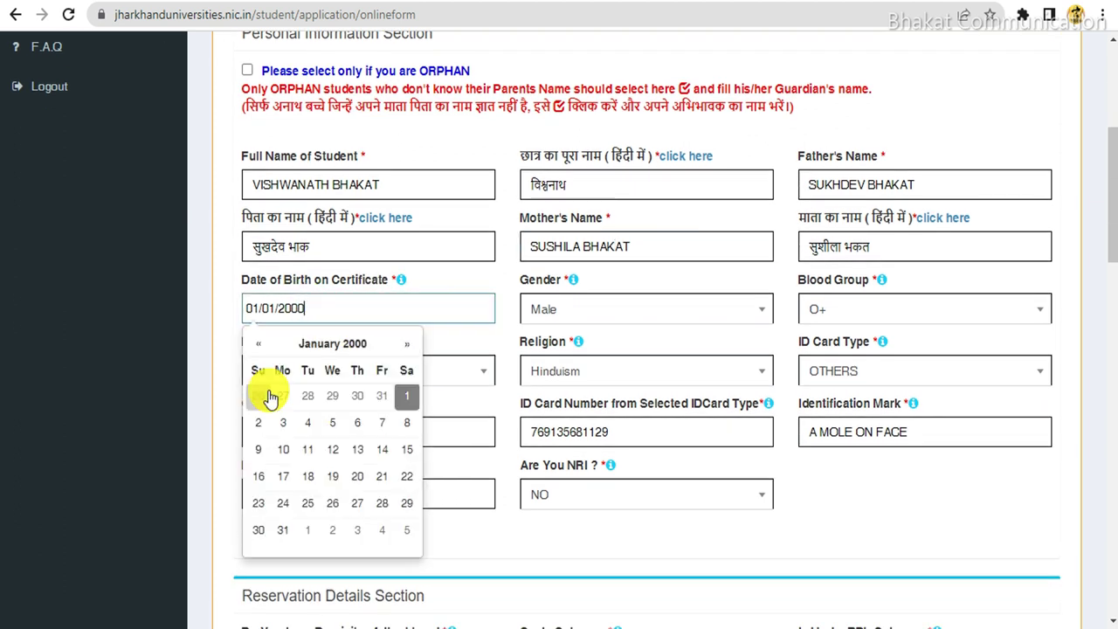
pyautogui.click(408, 398)
pyautogui.click(324, 307)
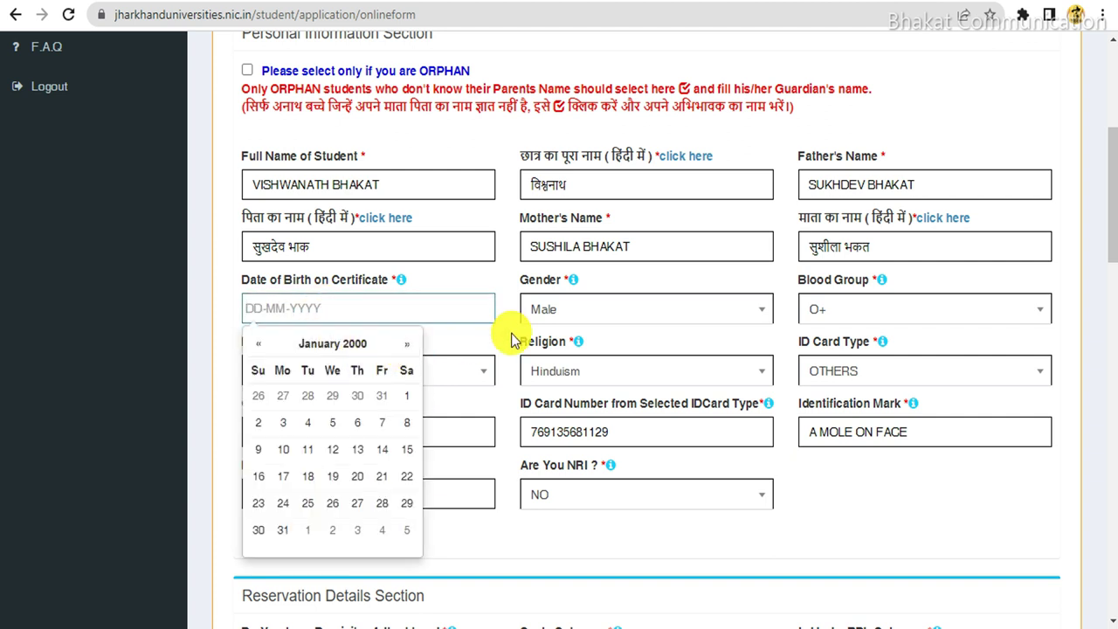
pyautogui.click(321, 347)
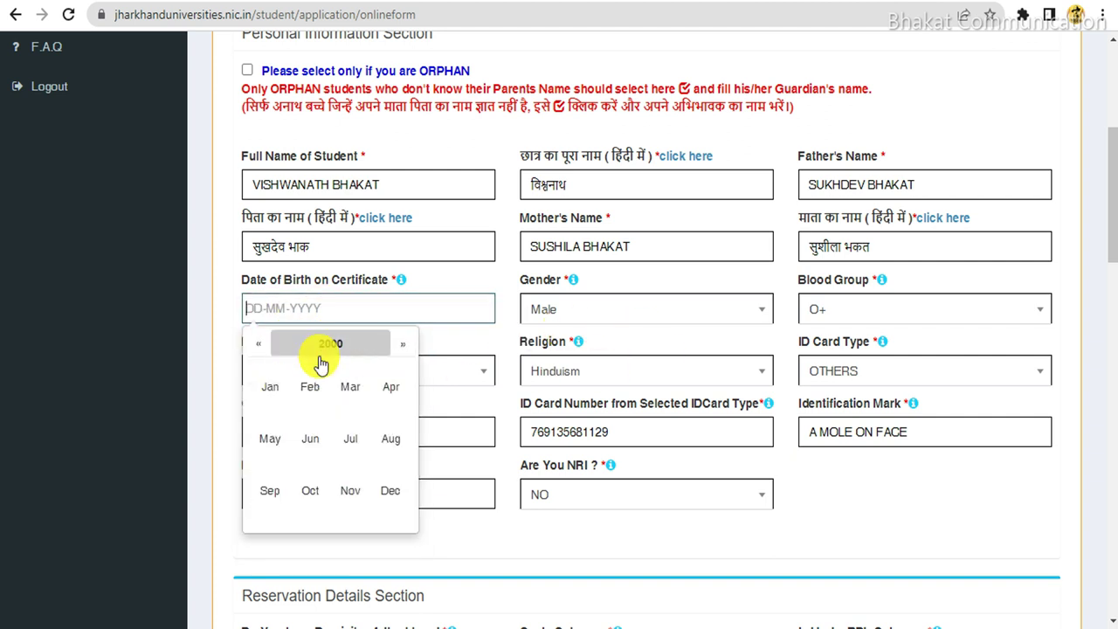
pyautogui.click(356, 435)
pyautogui.click(328, 430)
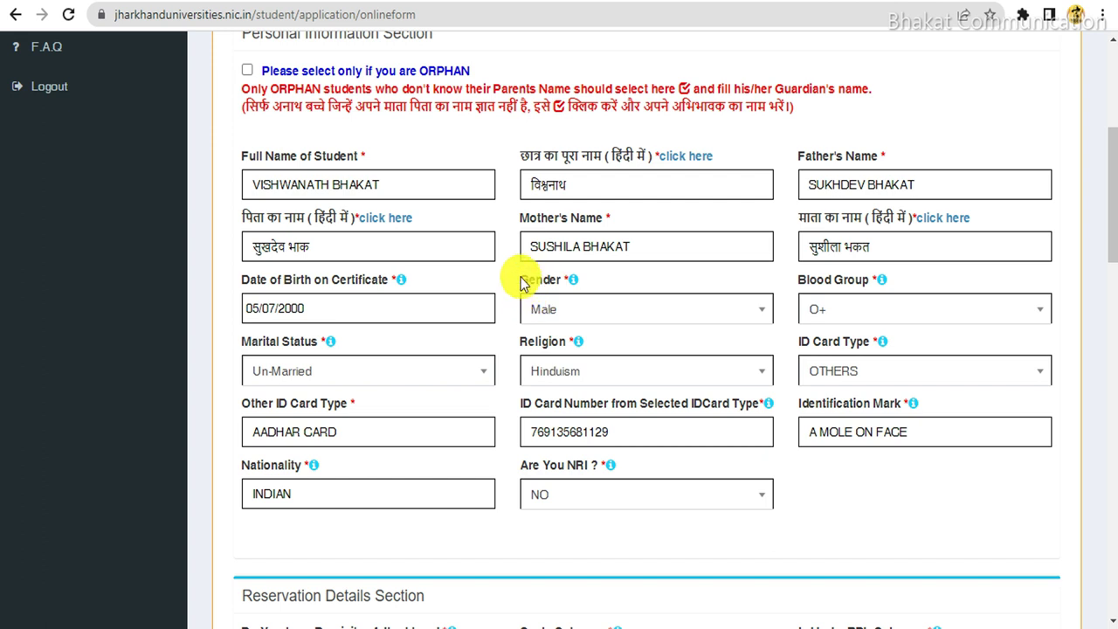
# Step: Examine the options offered for gender, blood group, marital status and religion, keeping the existing selections
pyautogui.click(561, 310)
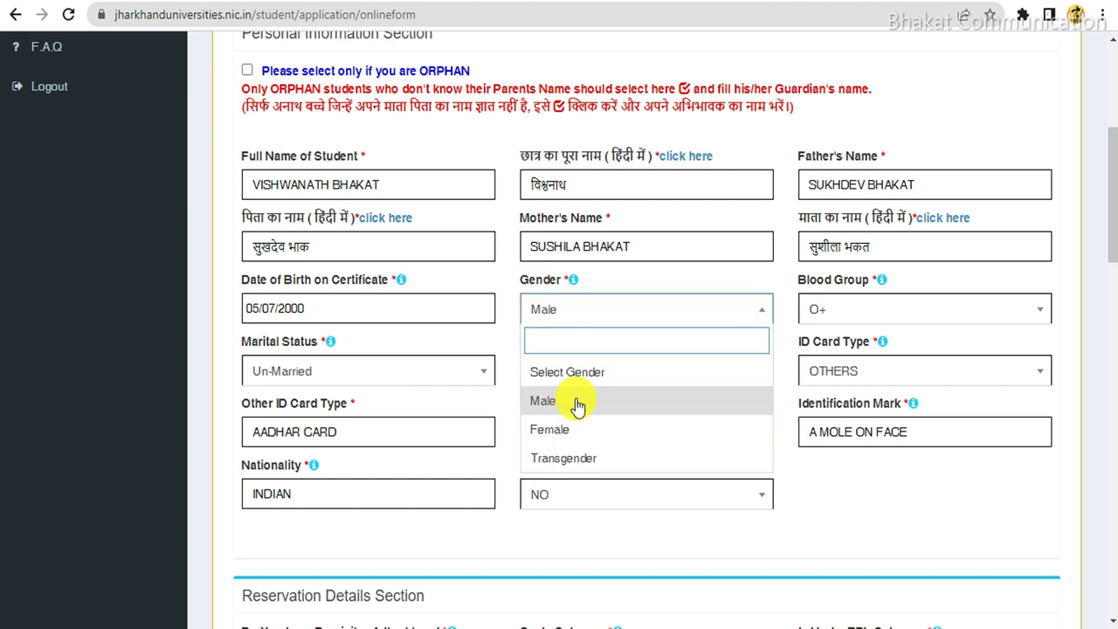
pyautogui.click(583, 316)
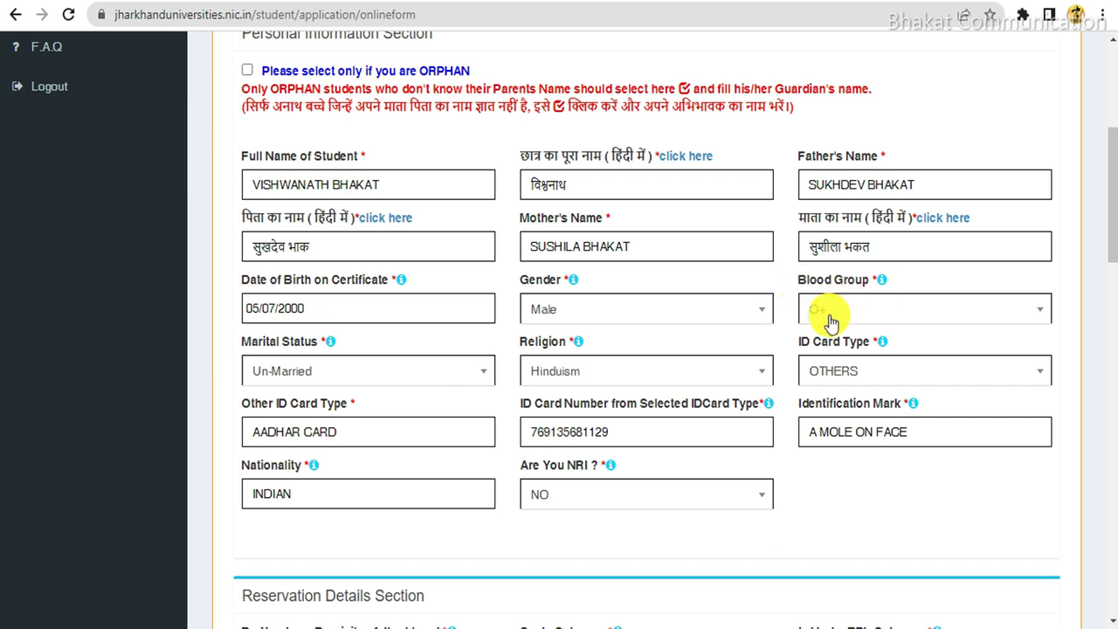
pyautogui.click(931, 305)
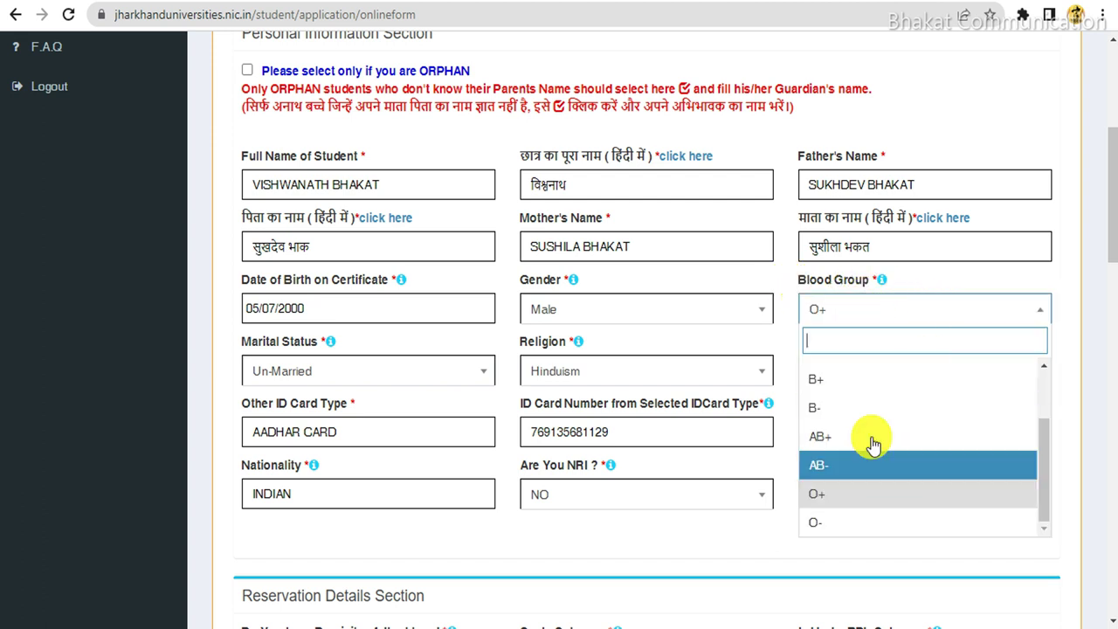
pyautogui.click(842, 311)
pyautogui.click(294, 374)
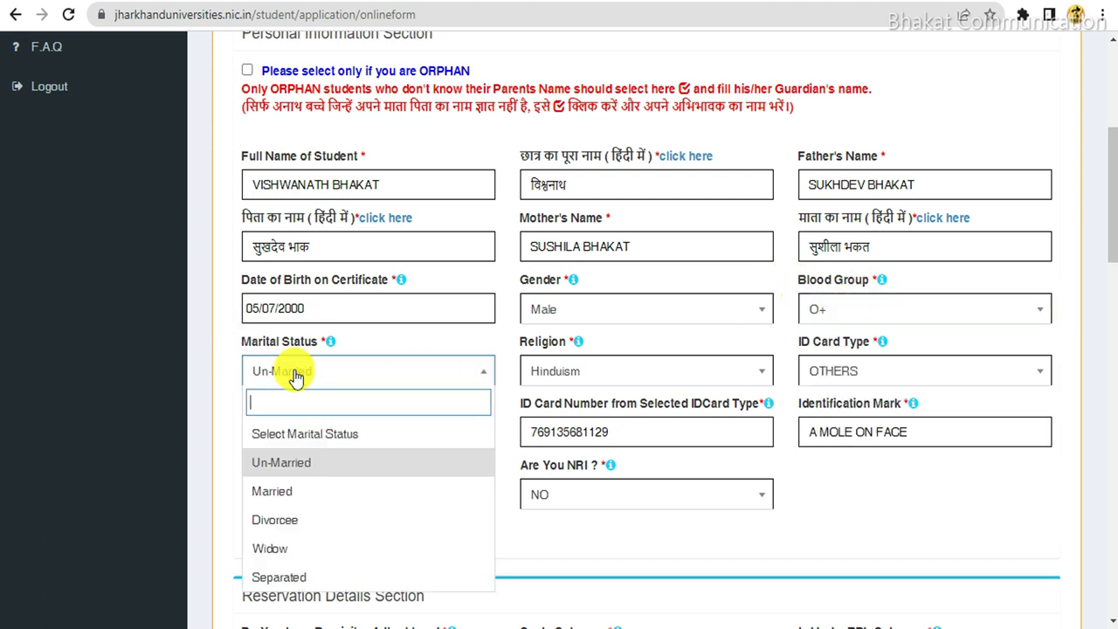
pyautogui.click(298, 377)
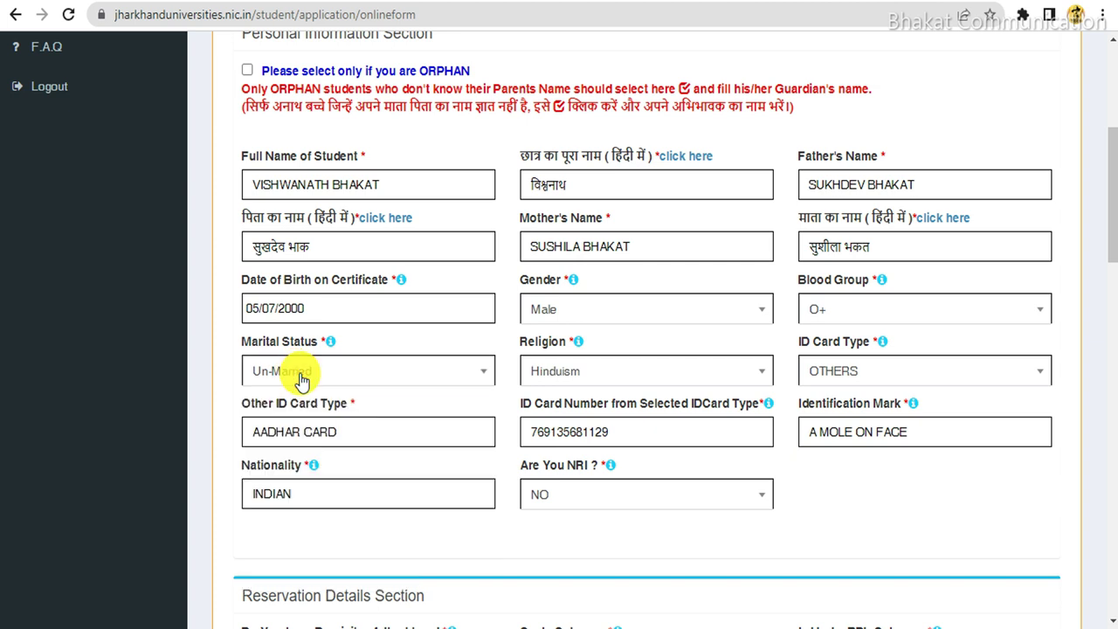
pyautogui.click(554, 376)
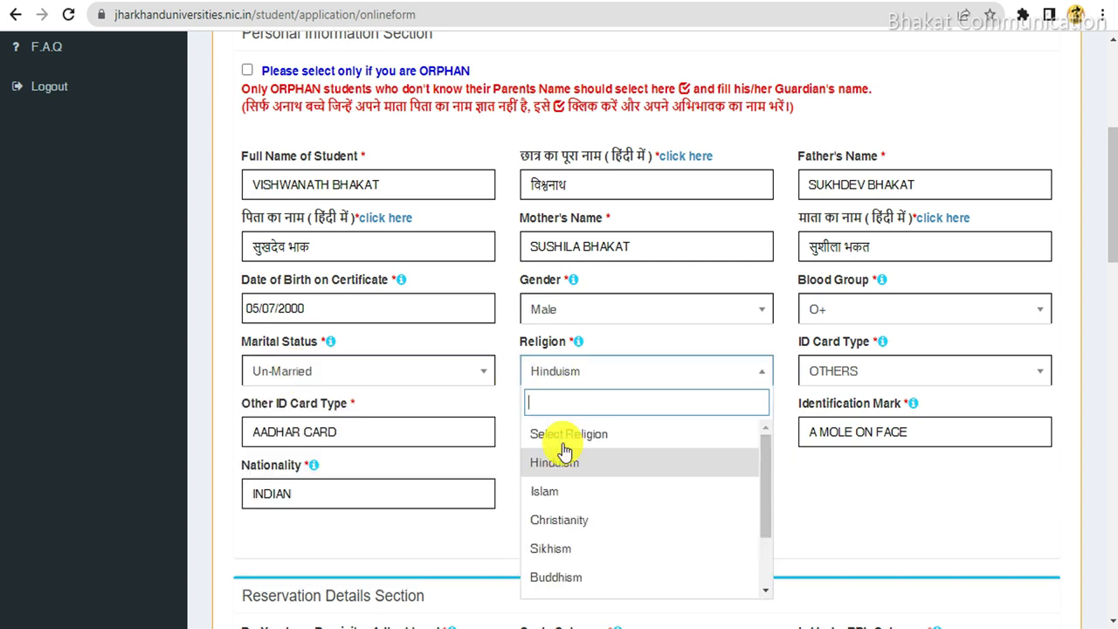
pyautogui.click(584, 370)
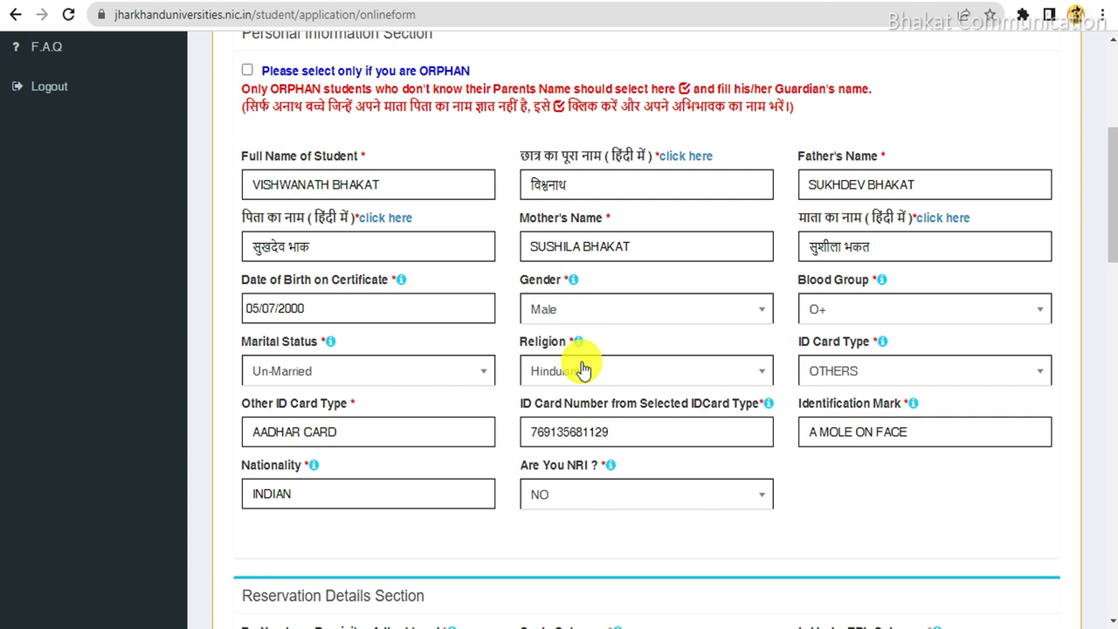
# Step: Choose OTHERS as the ID card type and re-enter AADHAR CARD as the other ID card type
pyautogui.click(858, 379)
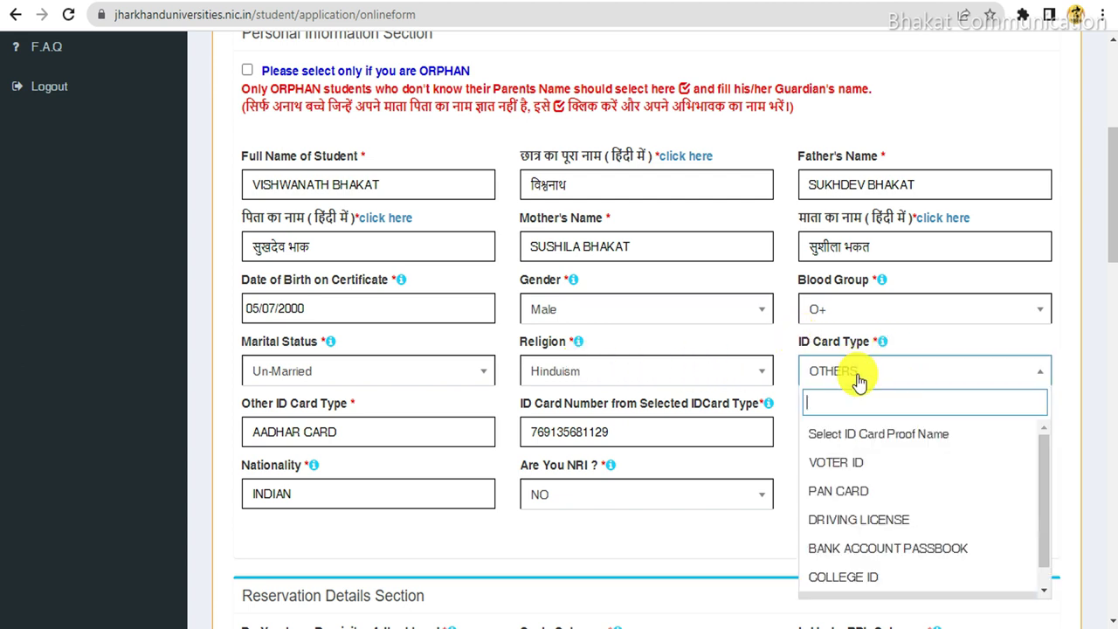
pyautogui.scroll(-1, 908, 488)
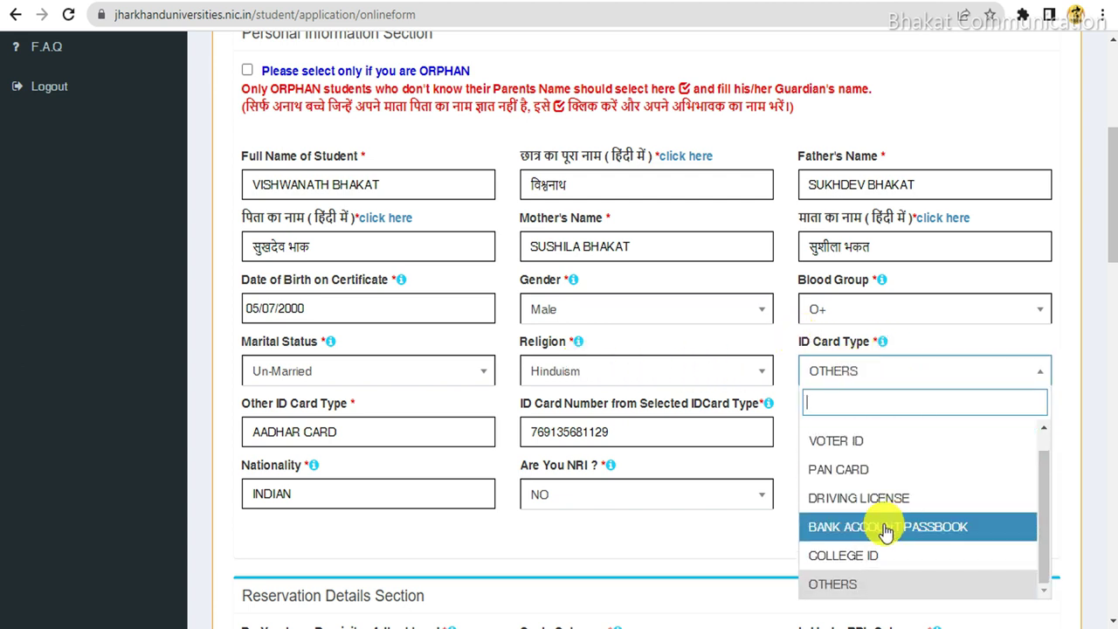
pyautogui.click(834, 587)
pyautogui.moveTo(339, 431); pyautogui.dragTo(216, 439)
pyautogui.press('BackSpace')
pyautogui.write('AA')
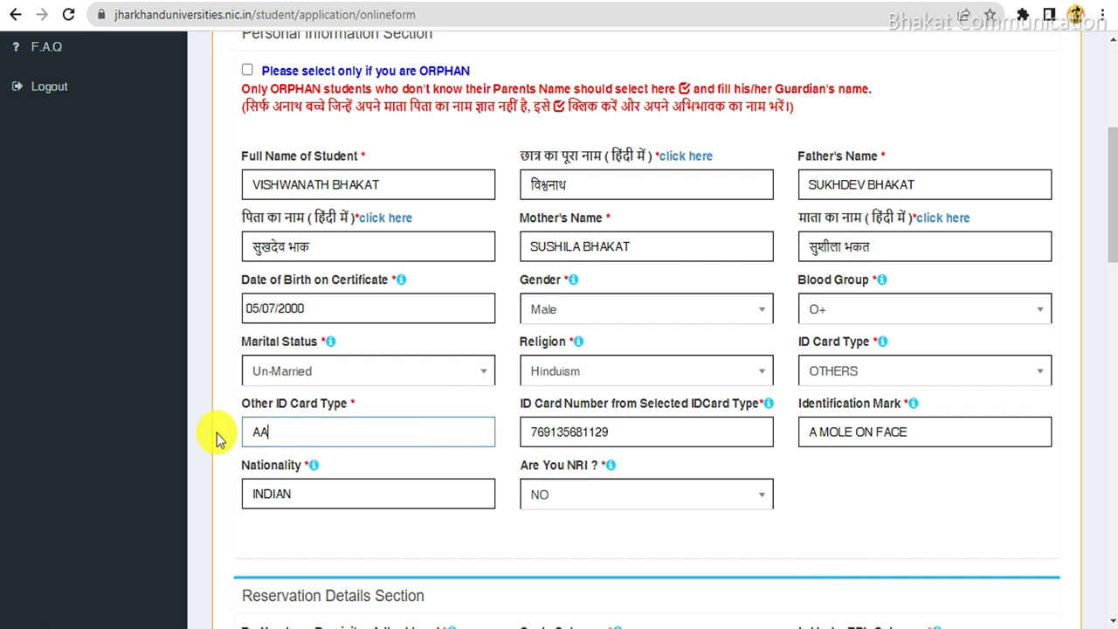
pyautogui.write('DHAR CARD')
pyautogui.press('Tab')
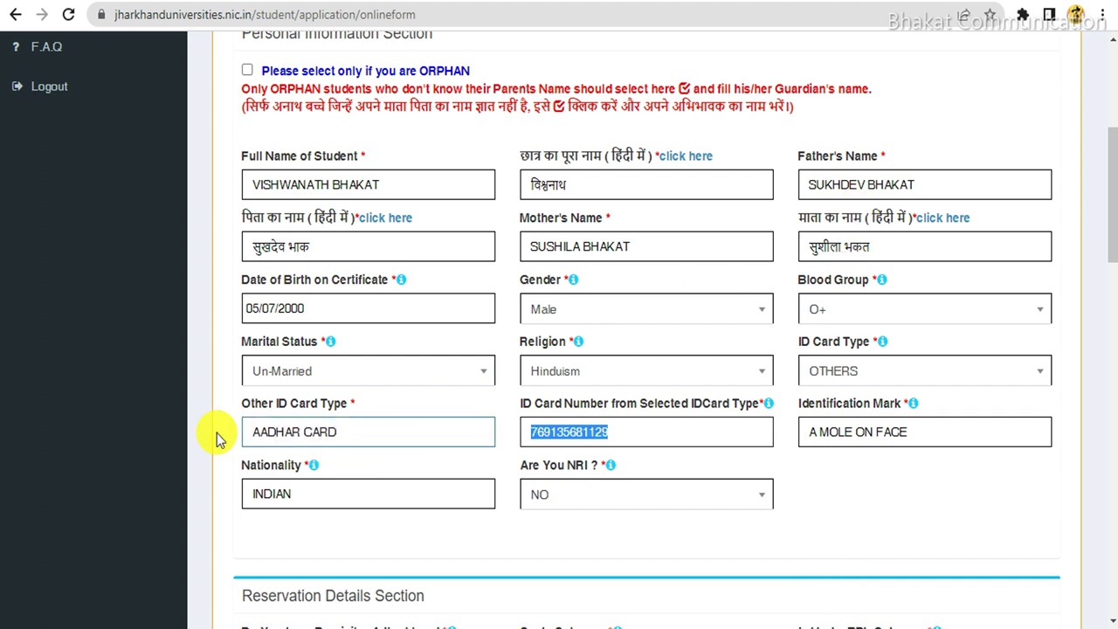
# Step: Check the ID card number, identification mark and nationality entries in the personal information
pyautogui.click(640, 429)
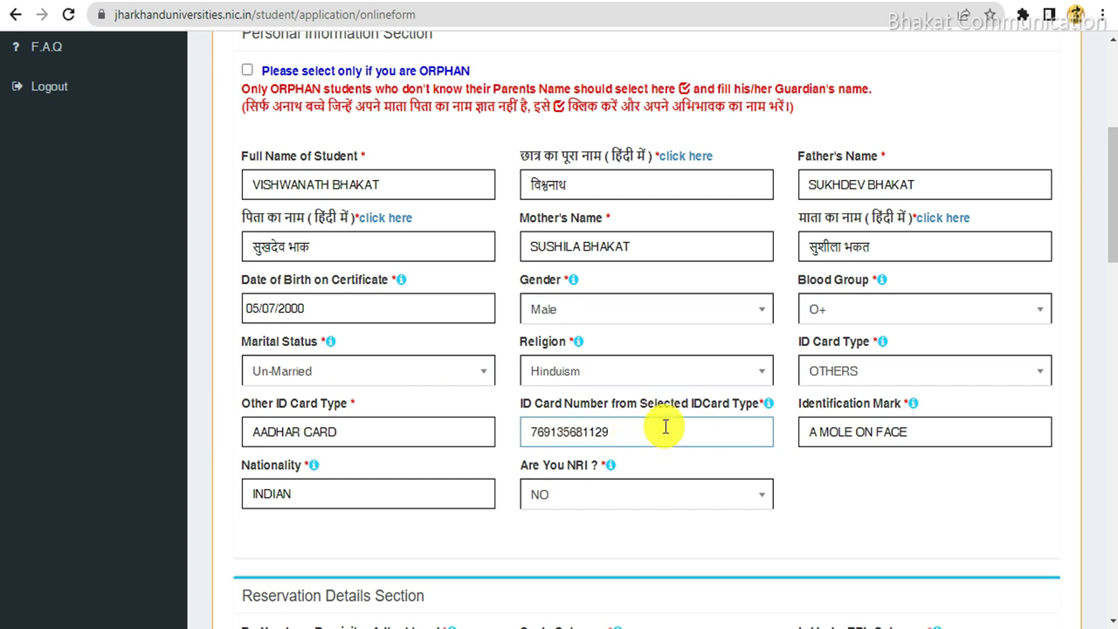
pyautogui.click(918, 432)
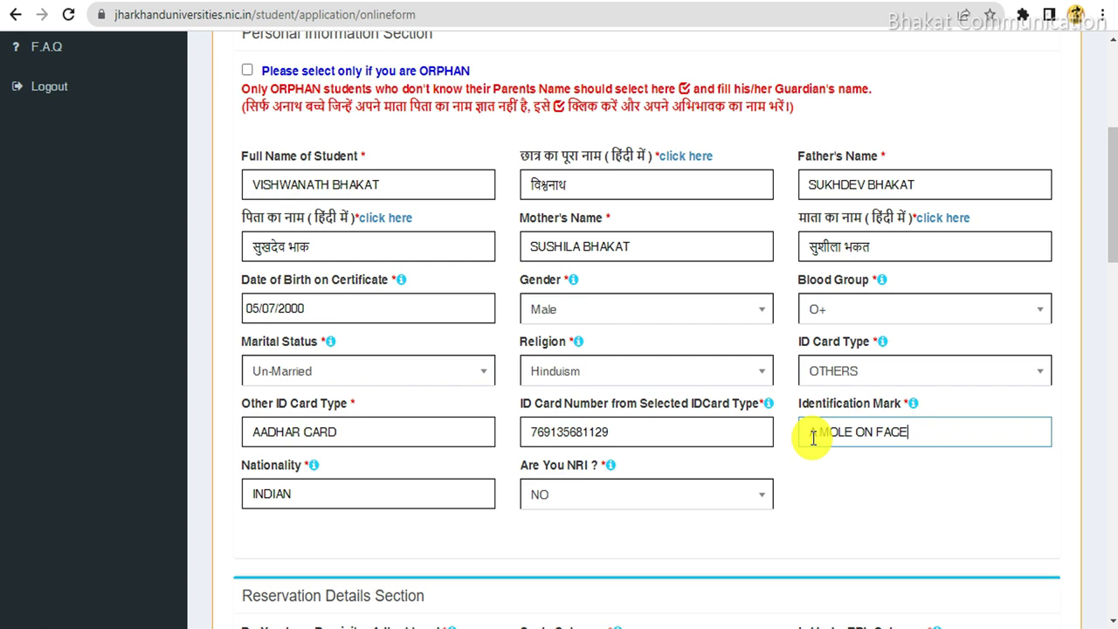
pyautogui.moveTo(817, 438); pyautogui.dragTo(916, 462)
pyautogui.click(908, 469)
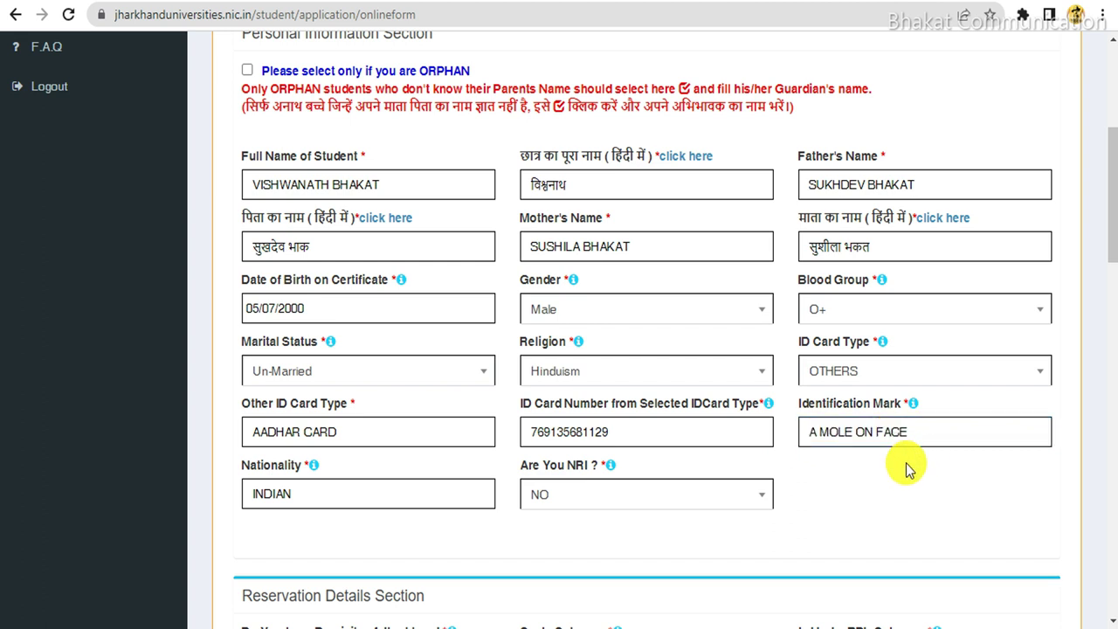
pyautogui.scroll(-1, 873, 446)
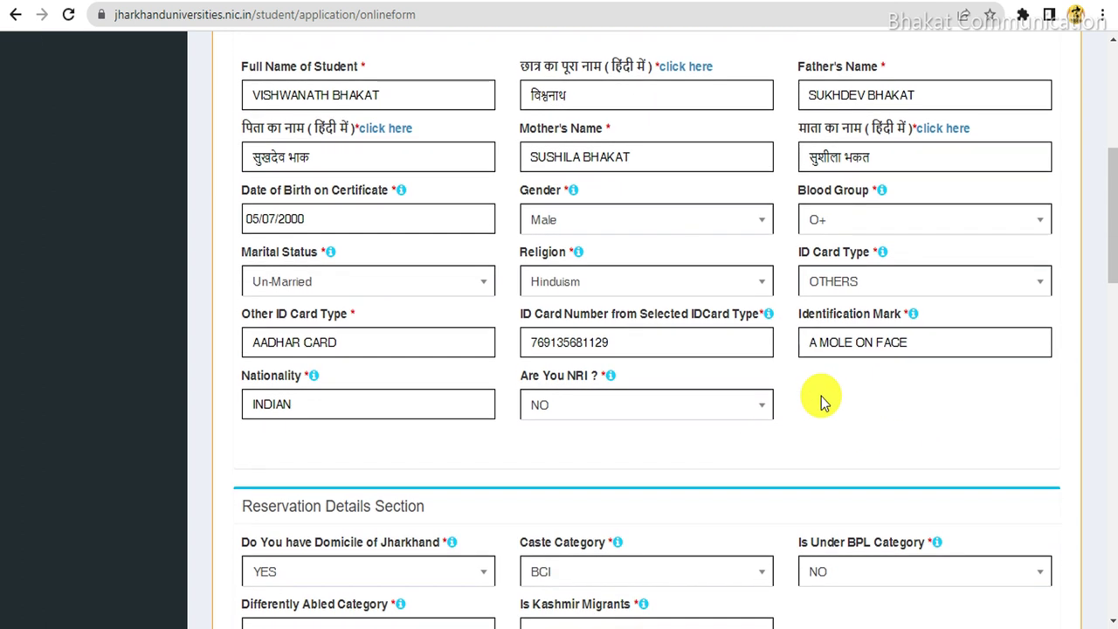
pyautogui.click(304, 404)
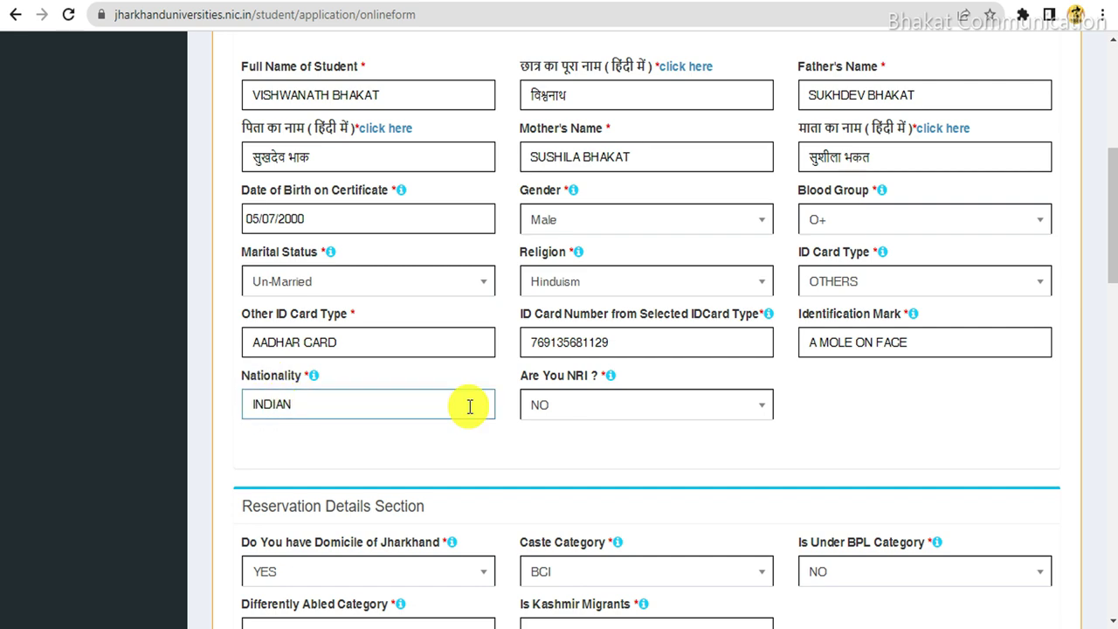
# Step: Check the NRI entry and examine the Jharkhand domicile and caste category options, keeping the existing selections
pyautogui.click(566, 409)
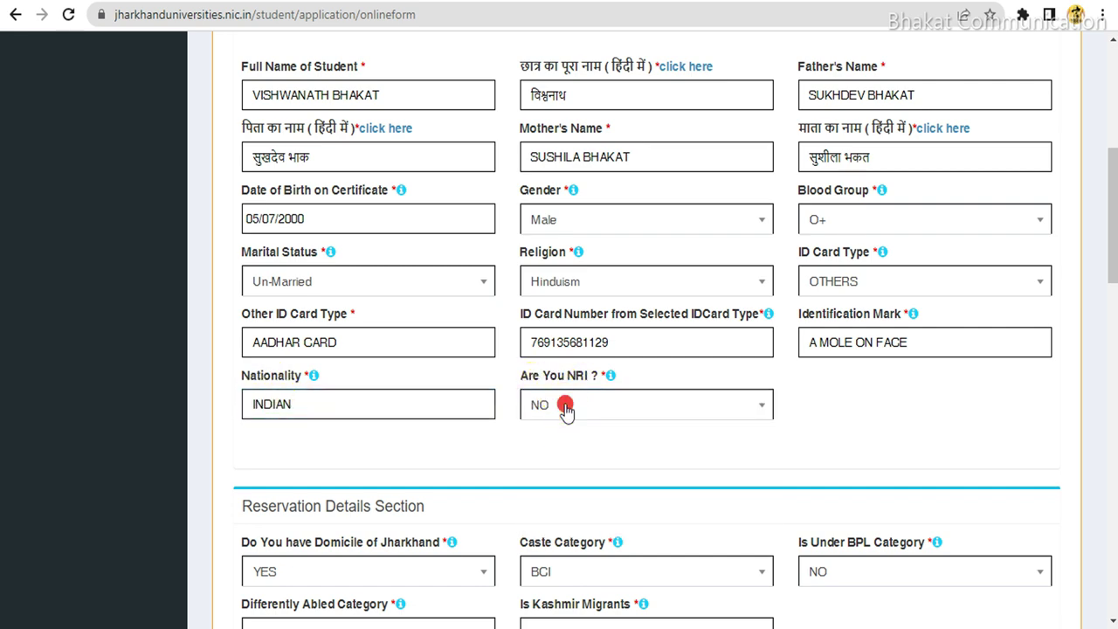
pyautogui.scroll(-3, 541, 419)
pyautogui.moveTo(241, 284); pyautogui.dragTo(399, 294)
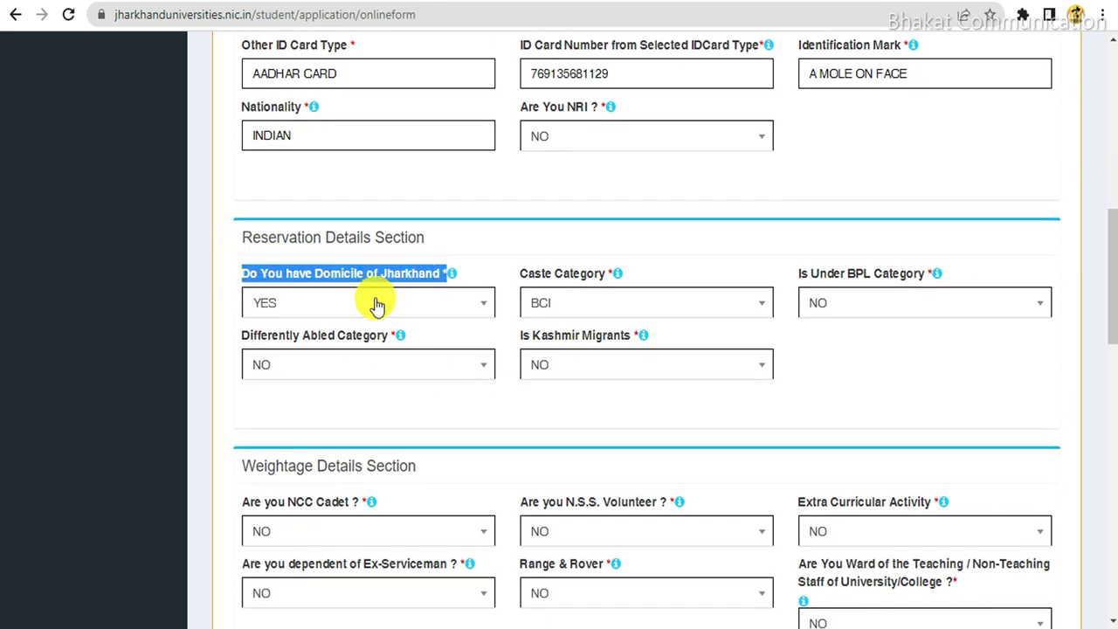
pyautogui.click(333, 304)
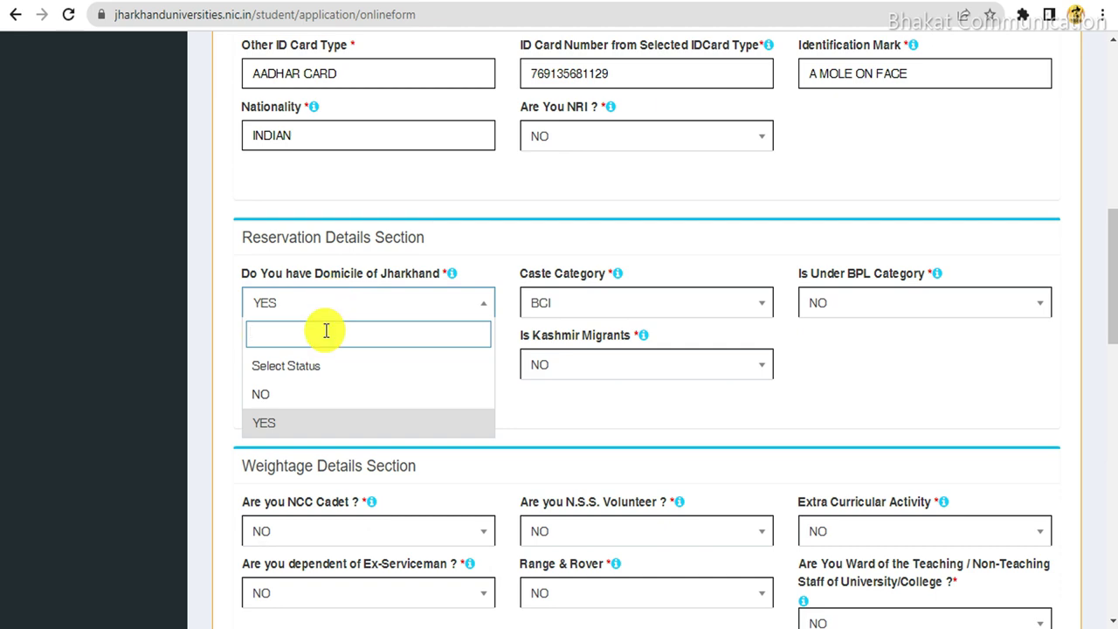
pyautogui.click(565, 242)
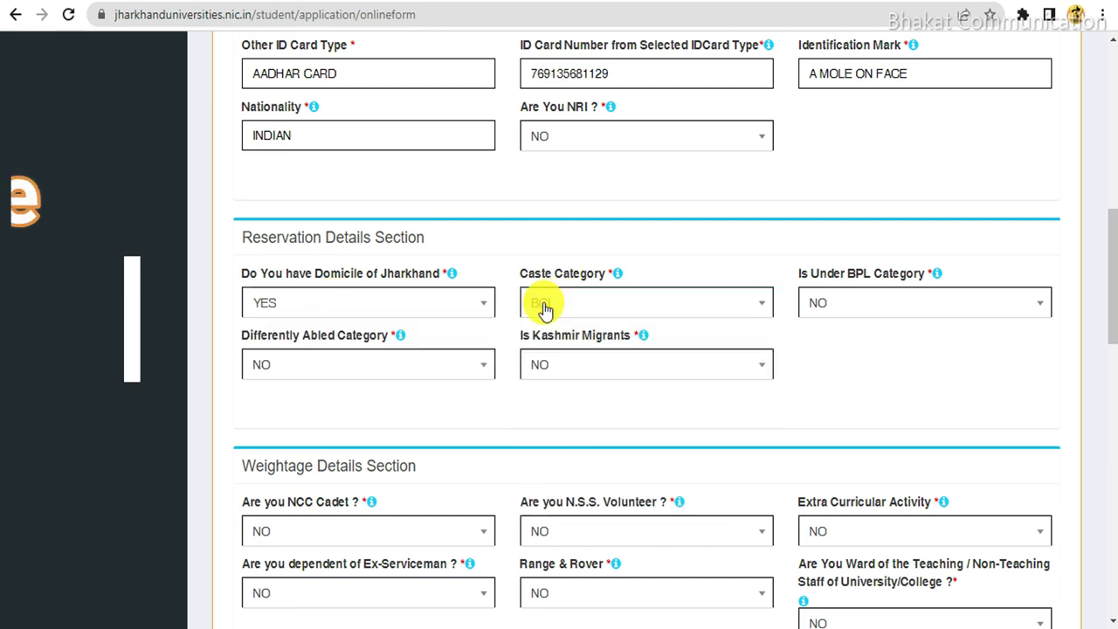
pyautogui.click(559, 306)
pyautogui.click(758, 291)
# Step: Examine the BPL, differently abled and Kashmir migrant fields in the reservation details, keeping NO for each
pyautogui.click(869, 303)
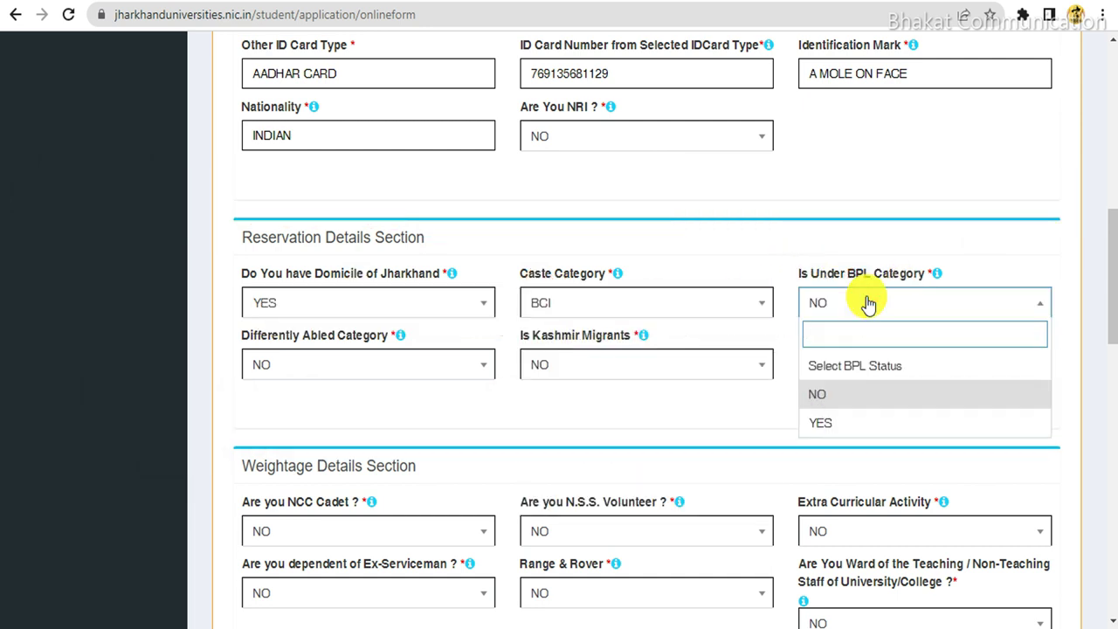
pyautogui.click(869, 303)
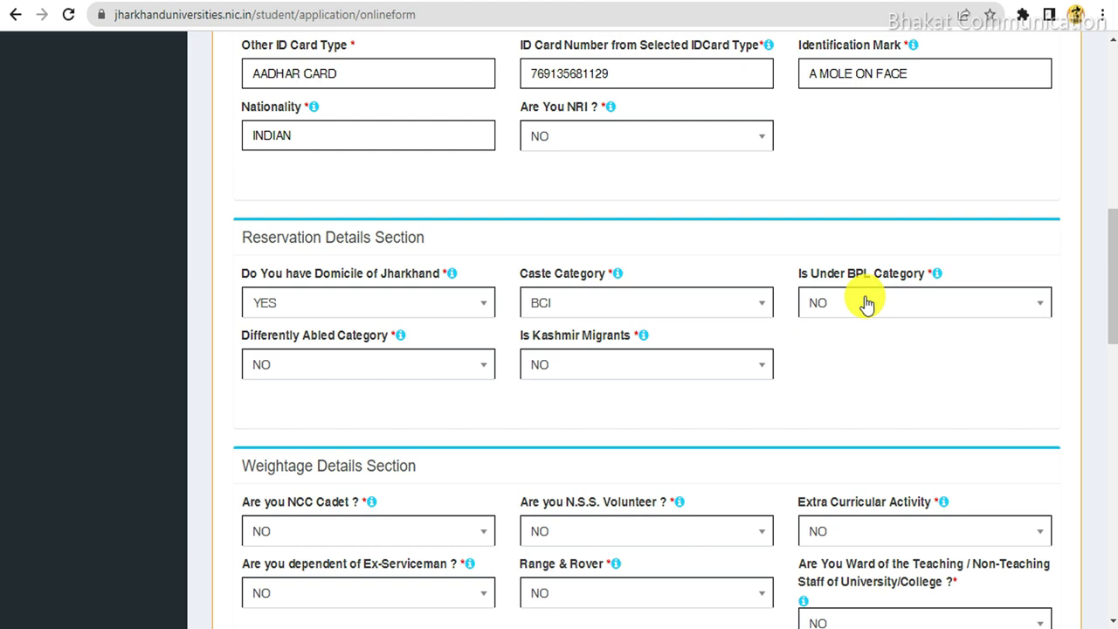
pyautogui.click(342, 367)
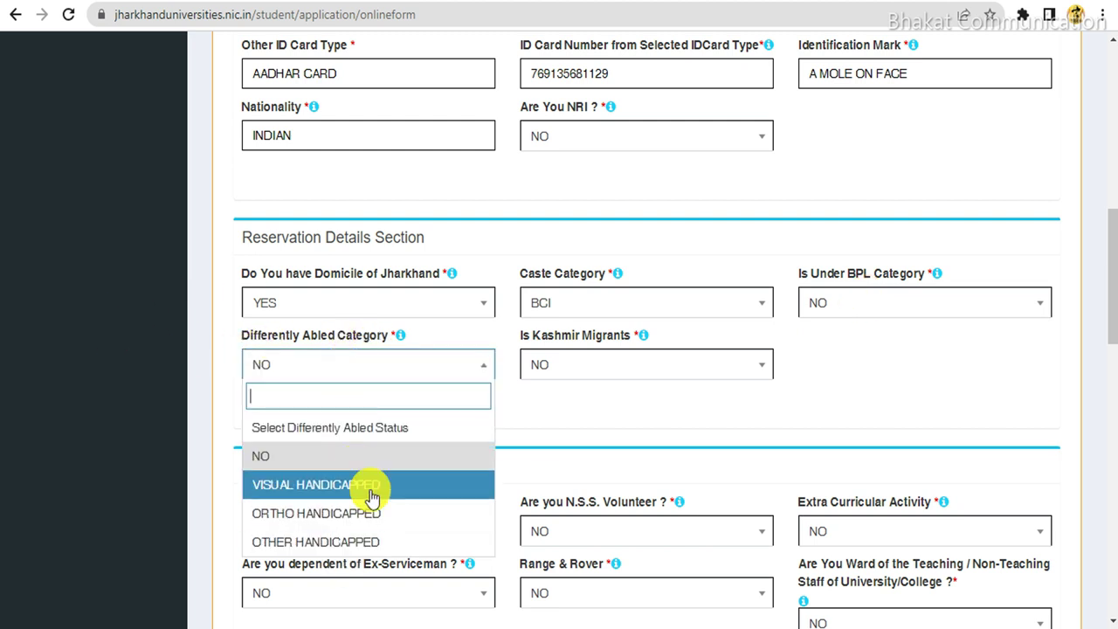
pyautogui.click(354, 456)
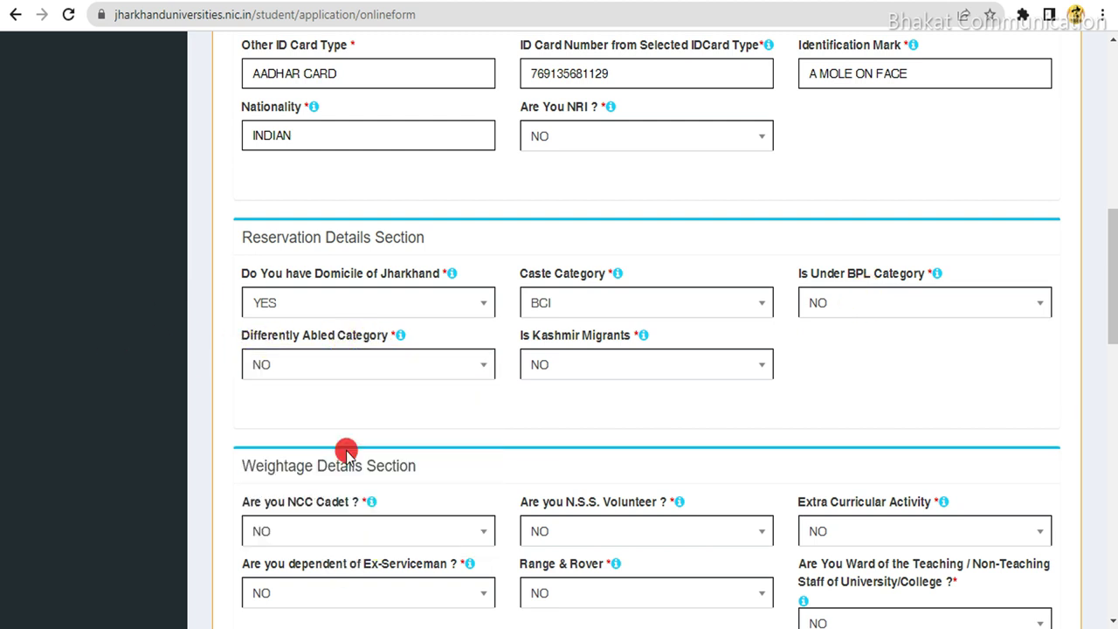
pyautogui.moveTo(513, 339); pyautogui.dragTo(649, 344)
pyautogui.click(843, 367)
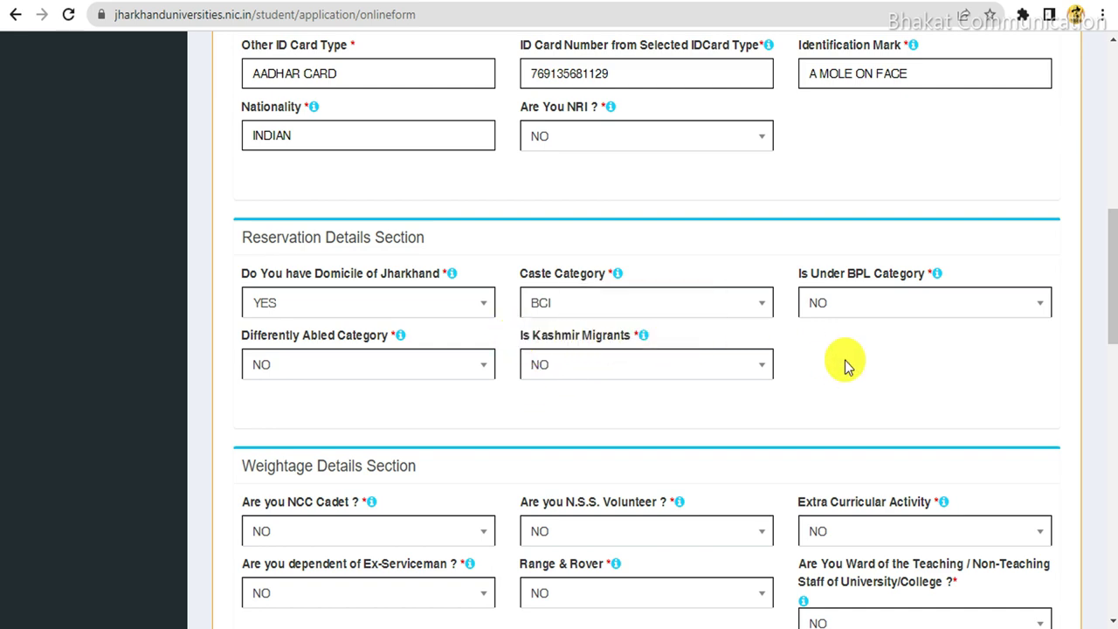
# Step: Examine the NCC cadet certificate options in the weightage details, keeping NO selected
pyautogui.scroll(-3, 587, 297)
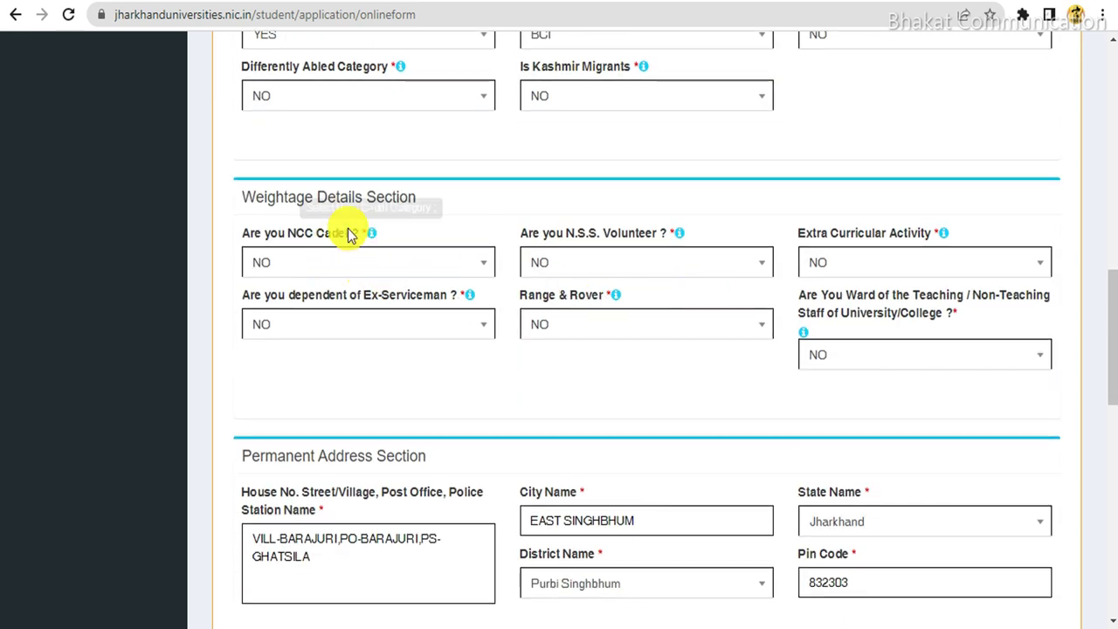
pyautogui.click(272, 264)
pyautogui.click(280, 265)
pyautogui.click(282, 265)
pyautogui.scroll(-1, 409, 411)
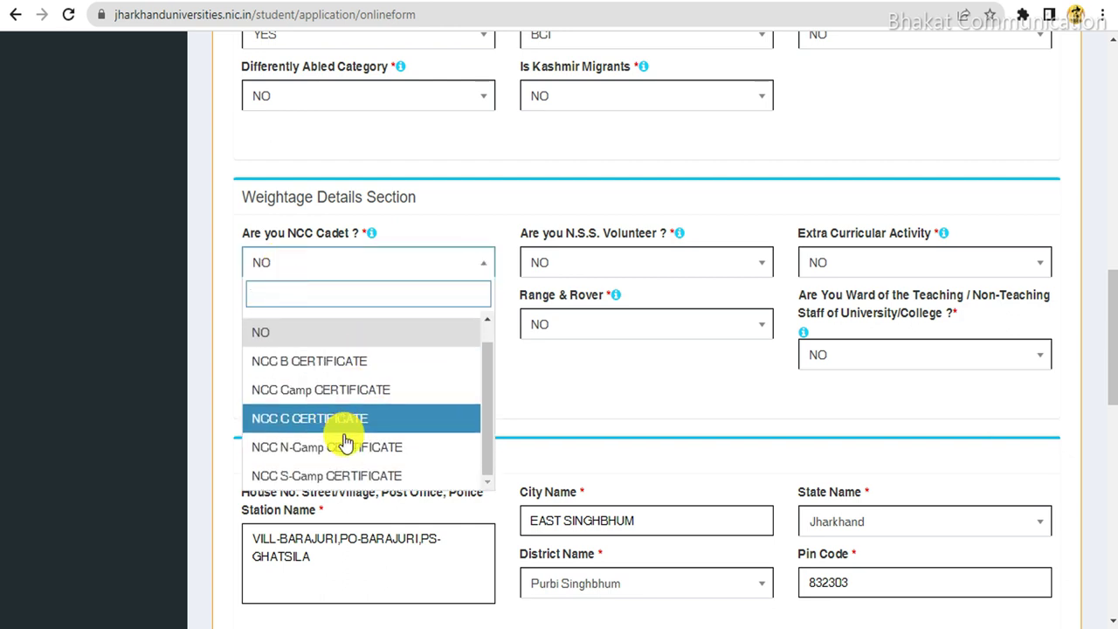
pyautogui.click(365, 273)
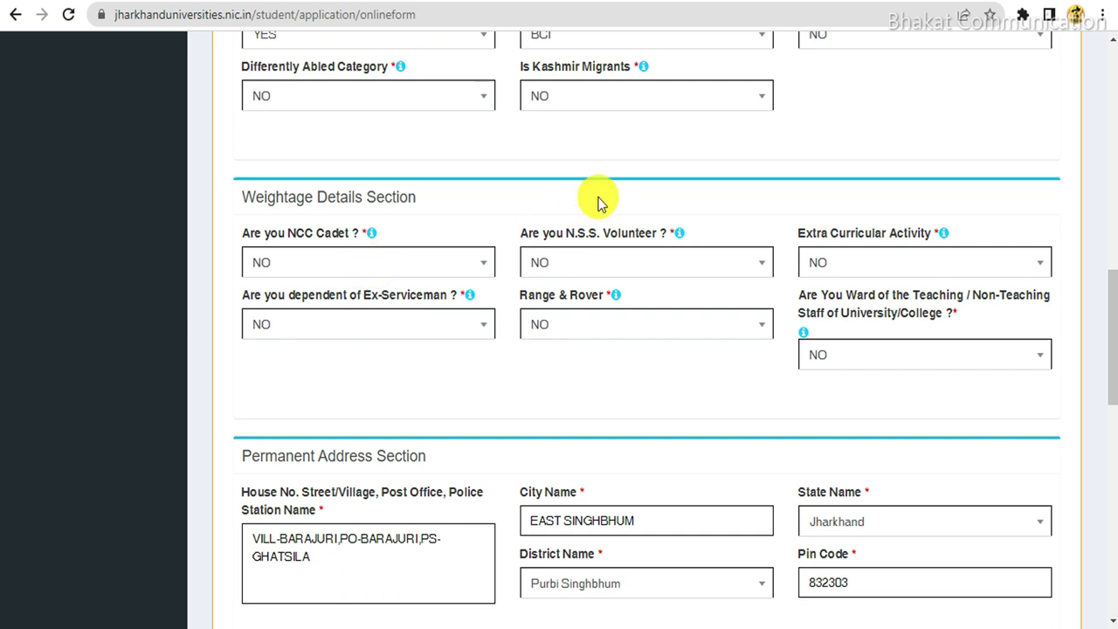
# Step: Examine the options for N.S.S. volunteer and extra curricular activity, keeping NO for both
pyautogui.click(561, 266)
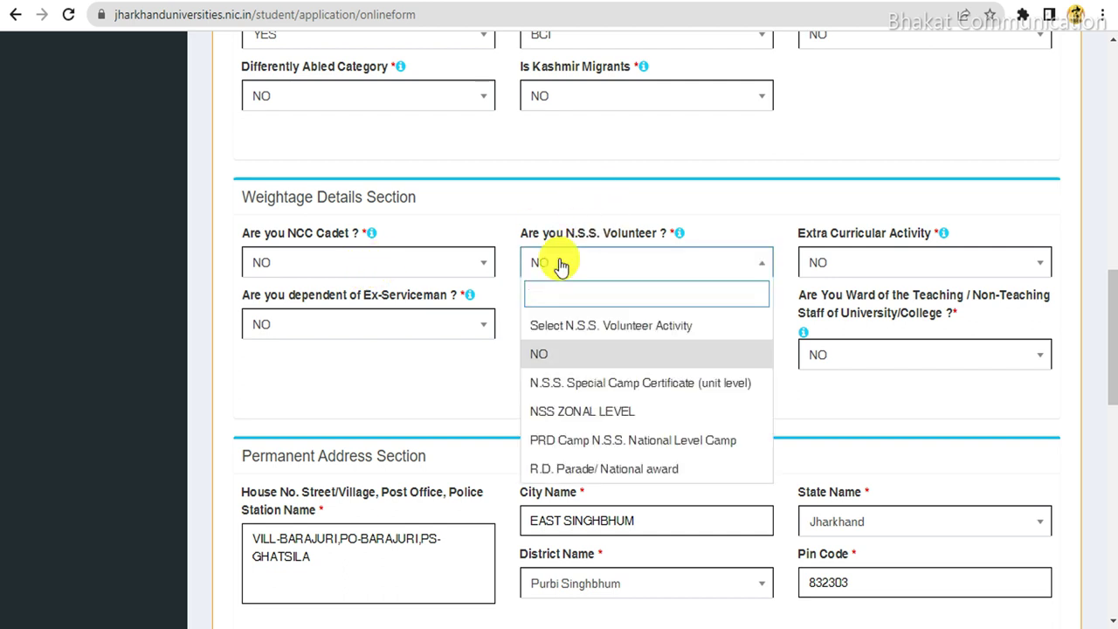
pyautogui.click(561, 265)
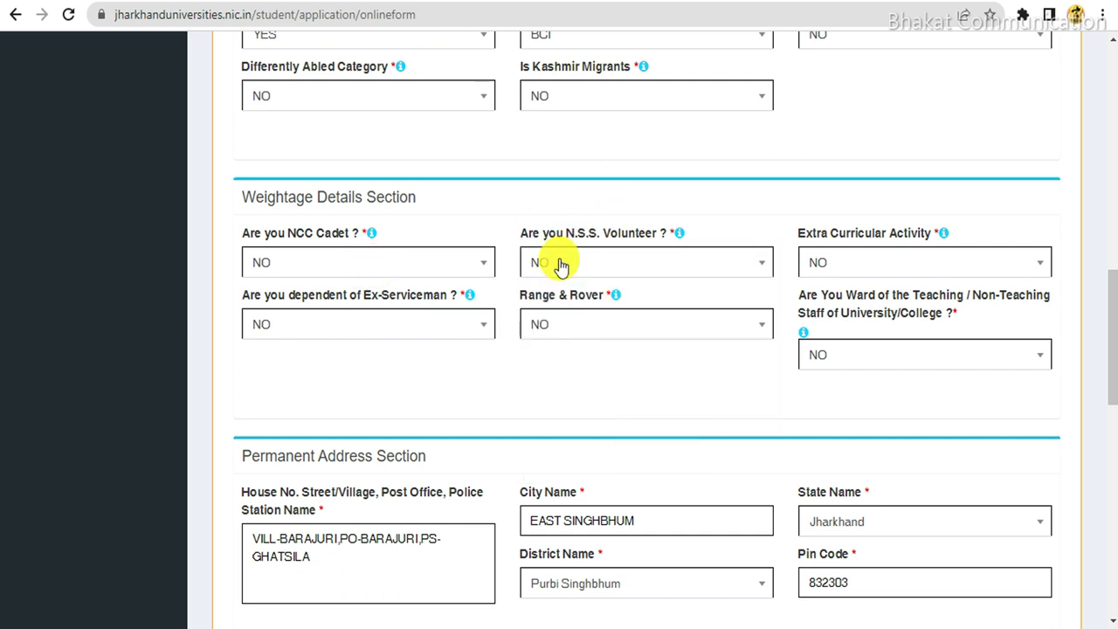
pyautogui.click(554, 261)
pyautogui.click(595, 253)
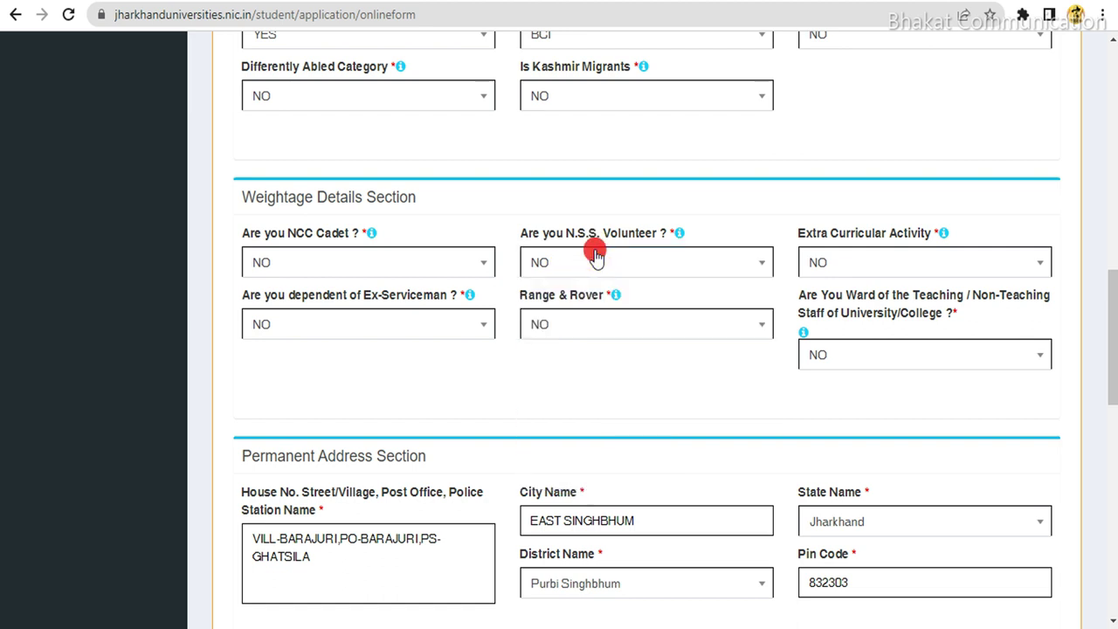
pyautogui.click(888, 263)
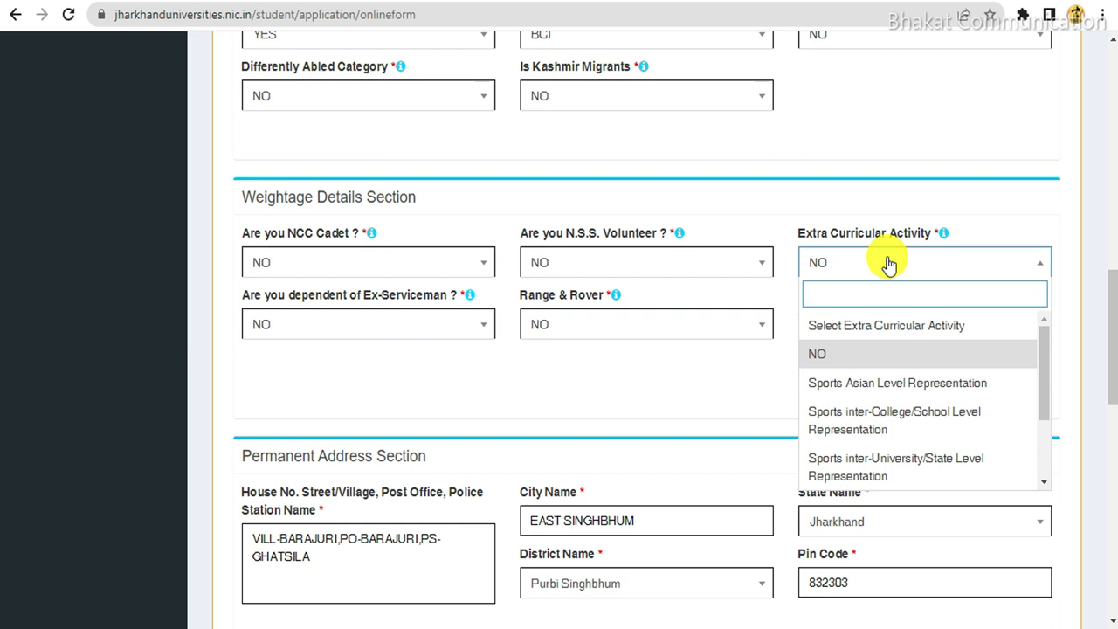
pyautogui.click(888, 263)
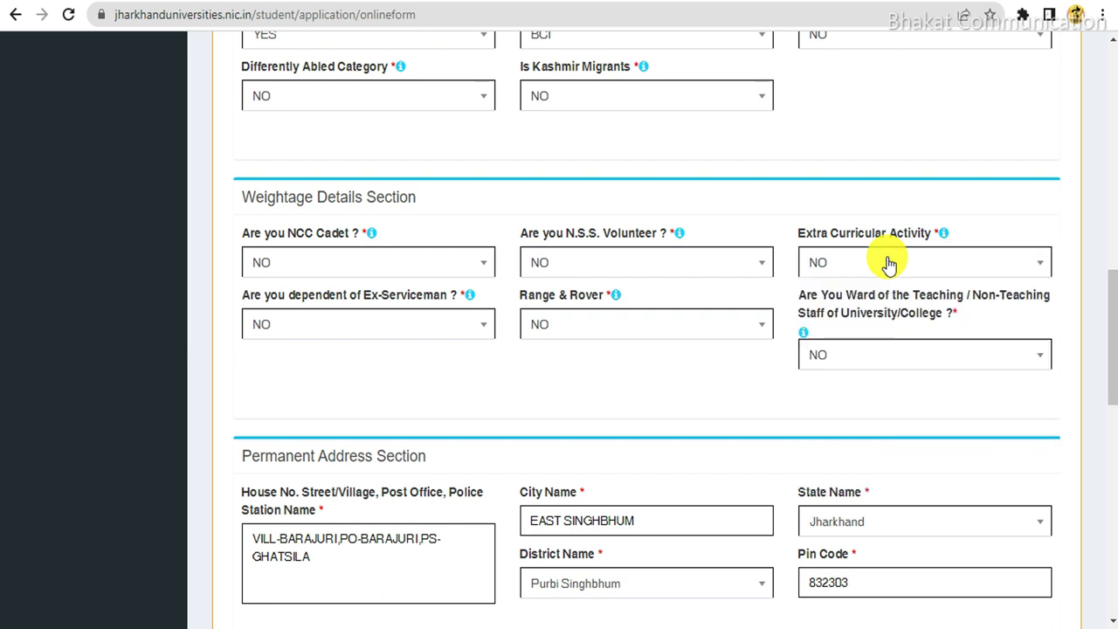
# Step: Examine the ex-serviceman dependent and university staff ward options, keeping NO for both
pyautogui.scroll(-1, 888, 263)
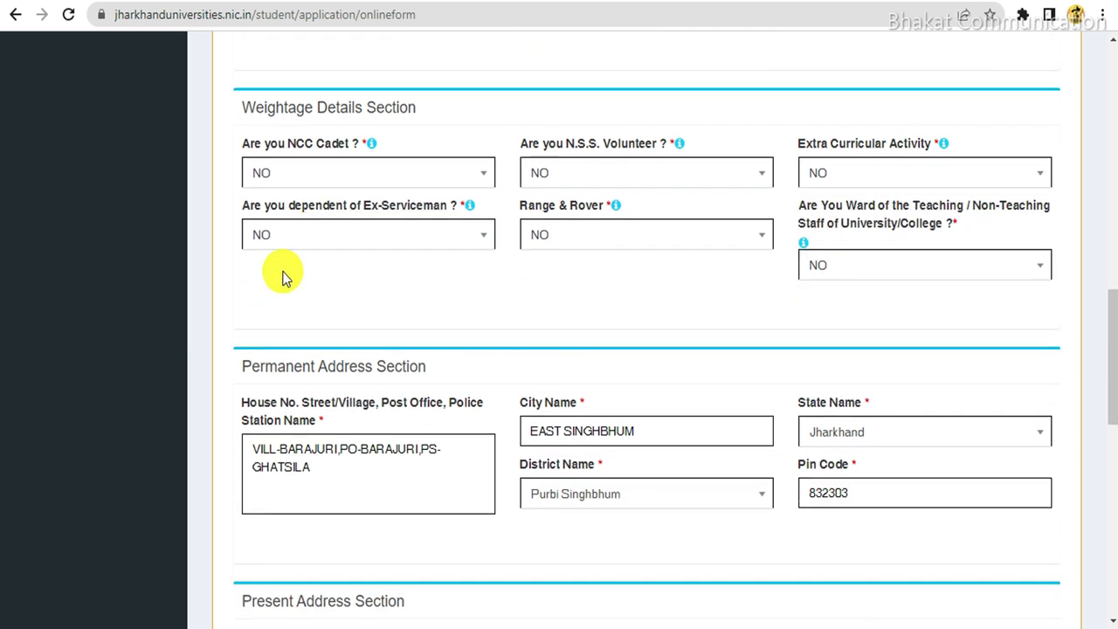
pyautogui.moveTo(266, 214); pyautogui.dragTo(436, 209)
pyautogui.click(456, 291)
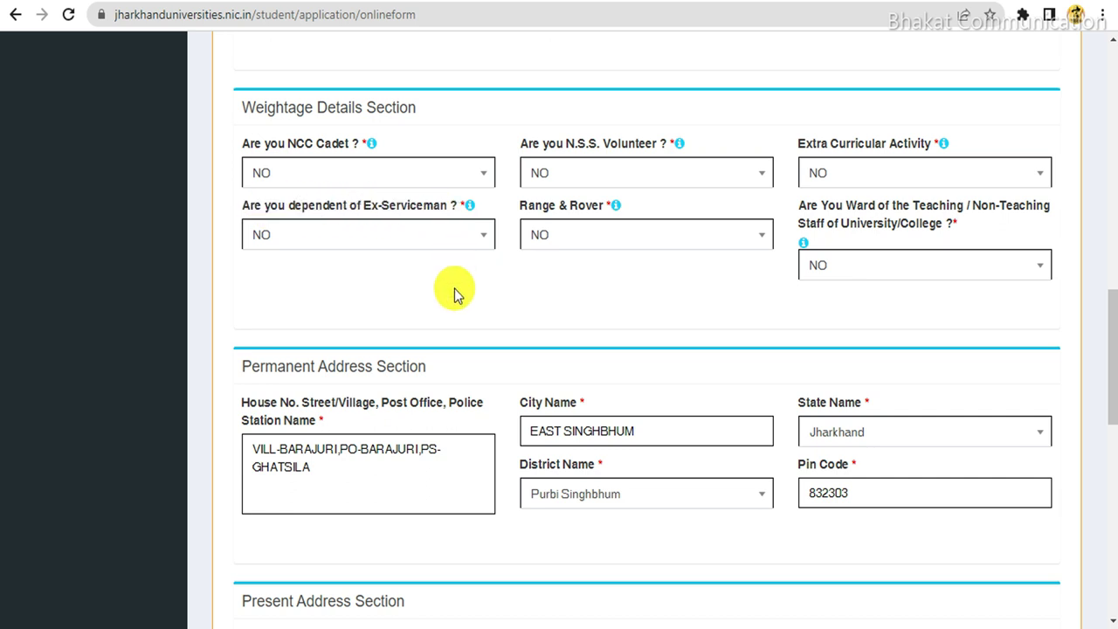
pyautogui.click(368, 237)
pyautogui.click(368, 237)
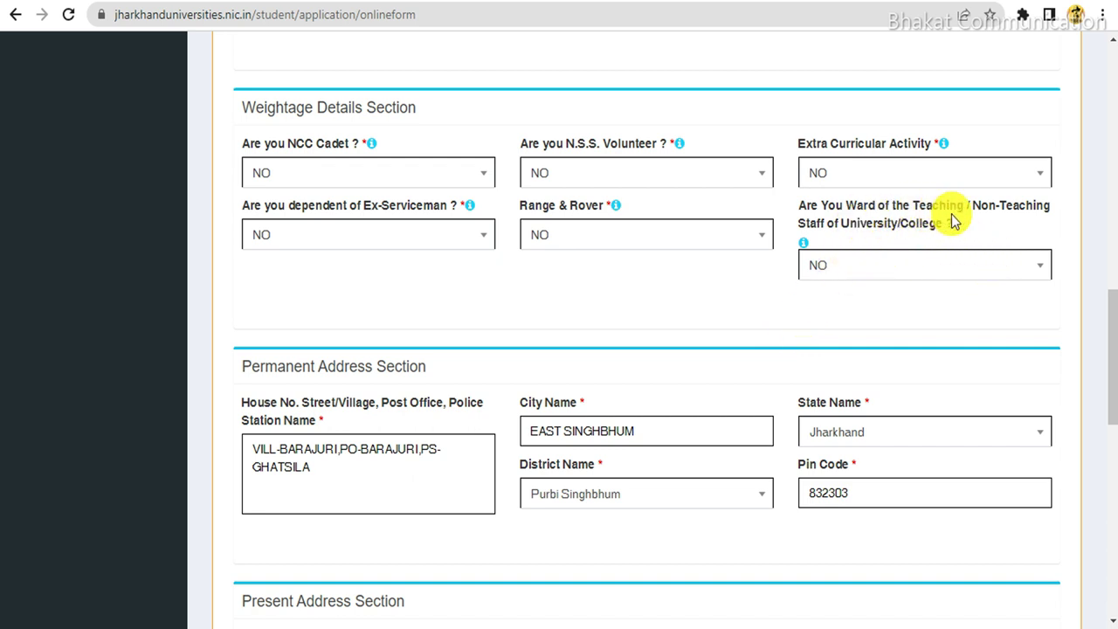
pyautogui.click(866, 266)
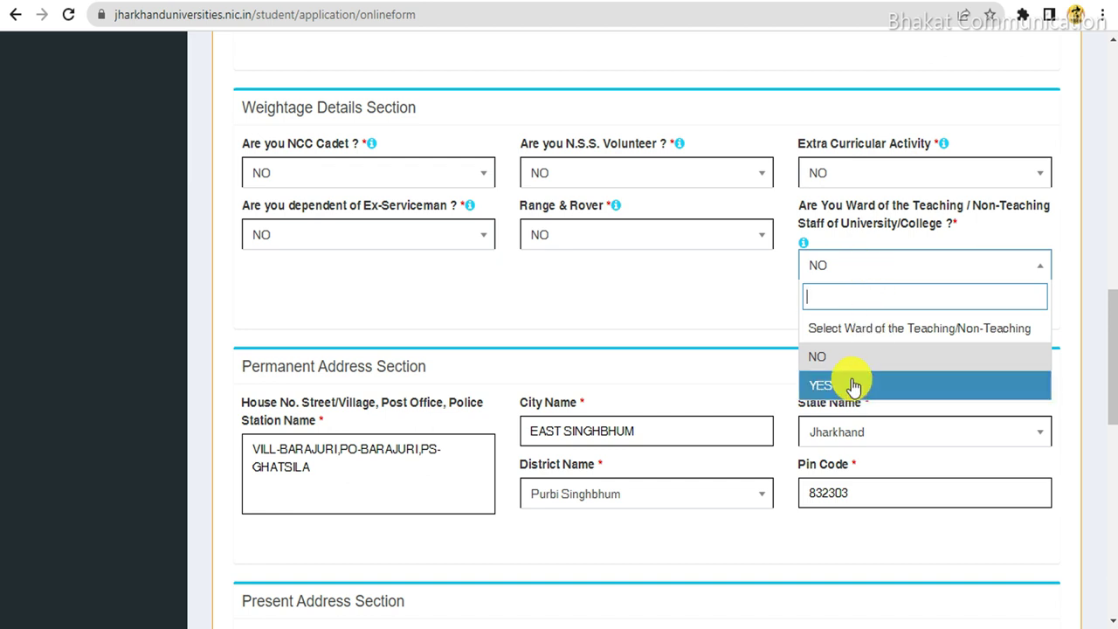
pyautogui.click(636, 275)
# Step: Check the street, city, district, state and pin code entries of the permanent address
pyautogui.scroll(-2, 641, 287)
pyautogui.moveTo(239, 191); pyautogui.dragTo(481, 190)
pyautogui.click(489, 190)
pyautogui.moveTo(252, 269); pyautogui.dragTo(417, 275)
pyautogui.click(292, 282)
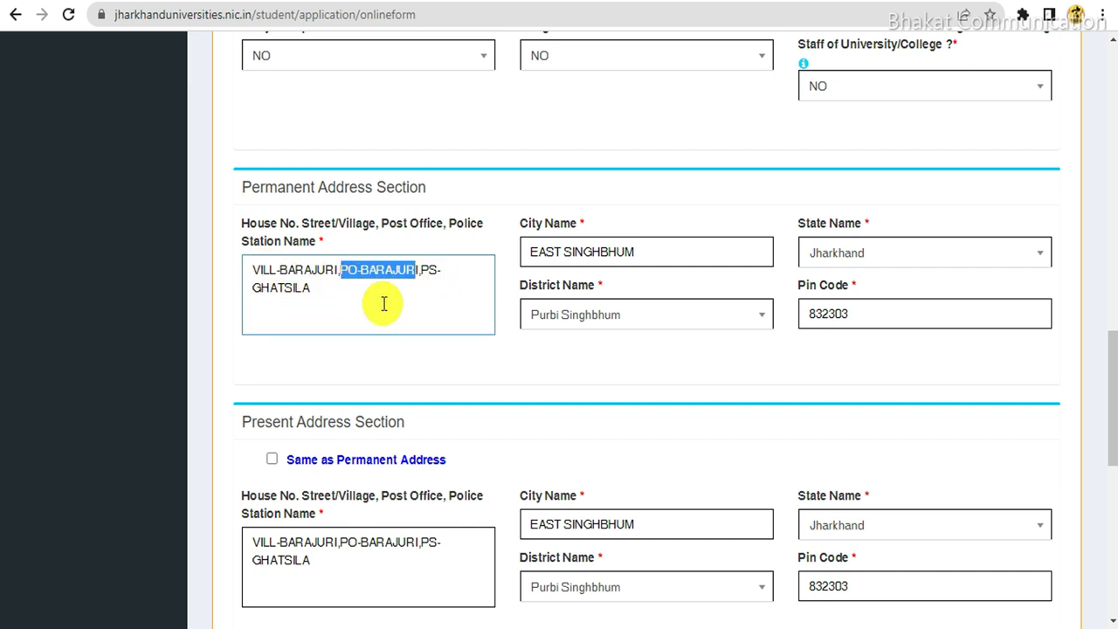
pyautogui.moveTo(528, 225); pyautogui.dragTo(655, 229)
pyautogui.click(645, 250)
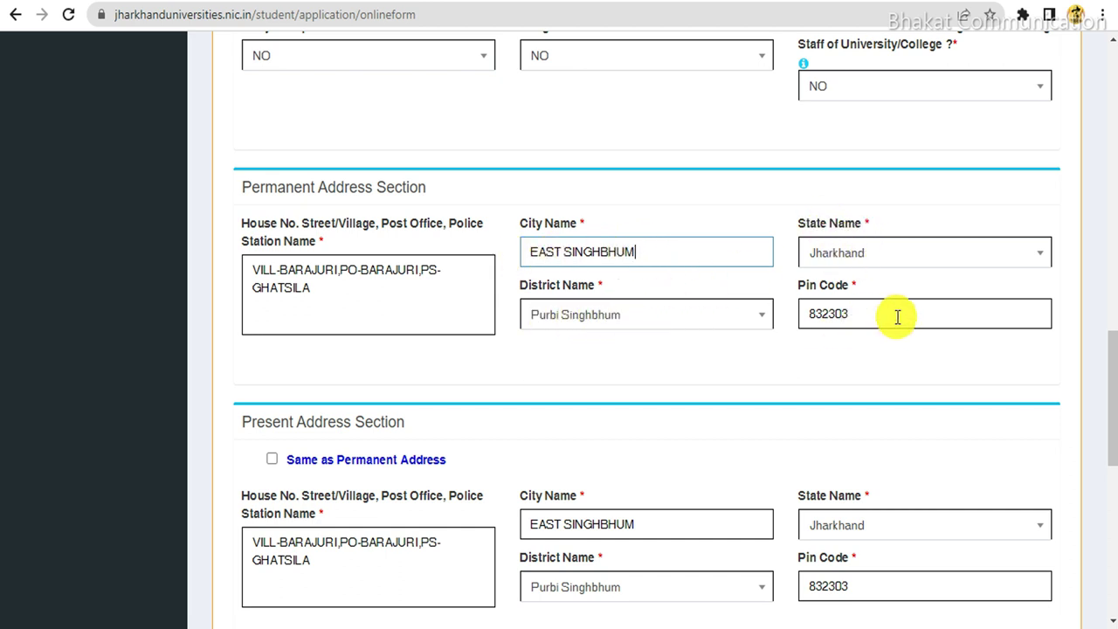
pyautogui.click(620, 314)
pyautogui.click(622, 316)
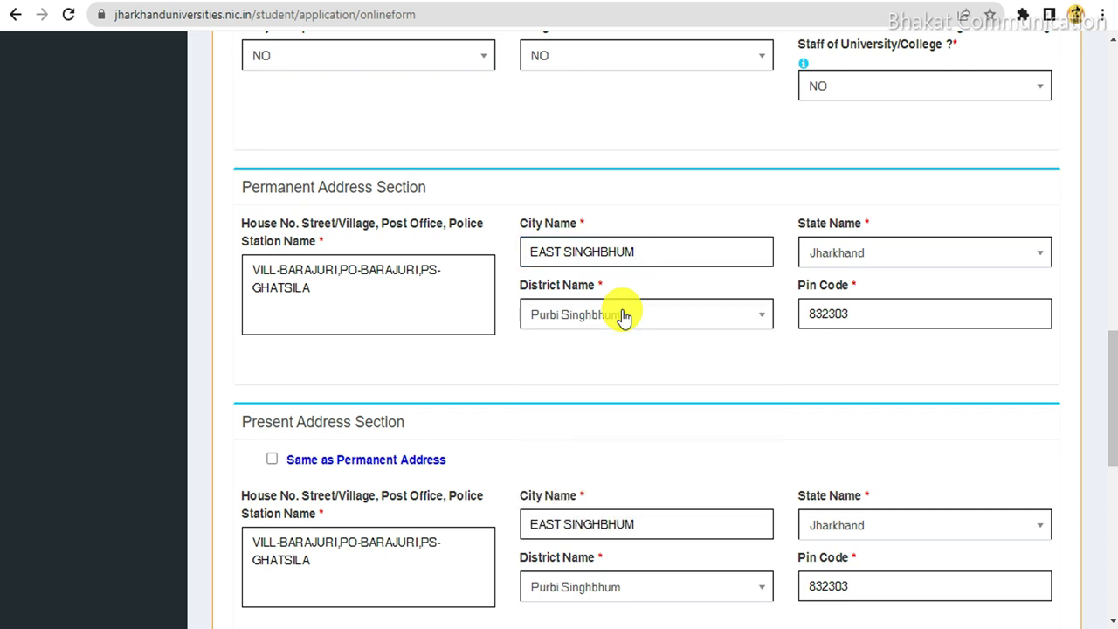
# Step: Mark the present address as the same as the permanent address
pyautogui.scroll(-1, 708, 292)
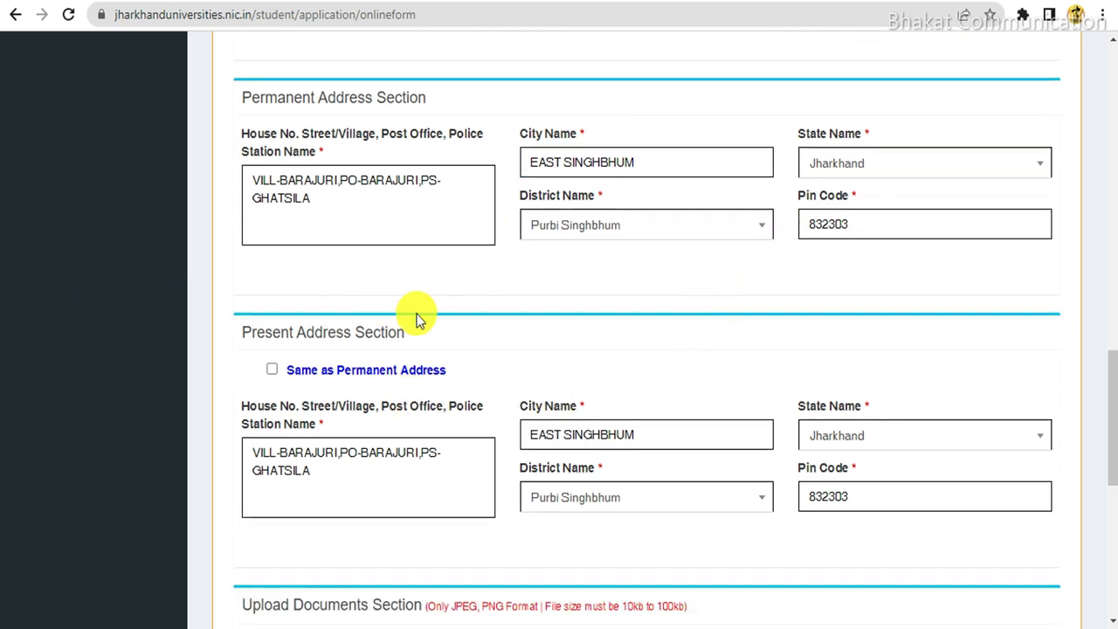
pyautogui.scroll(-1, 416, 320)
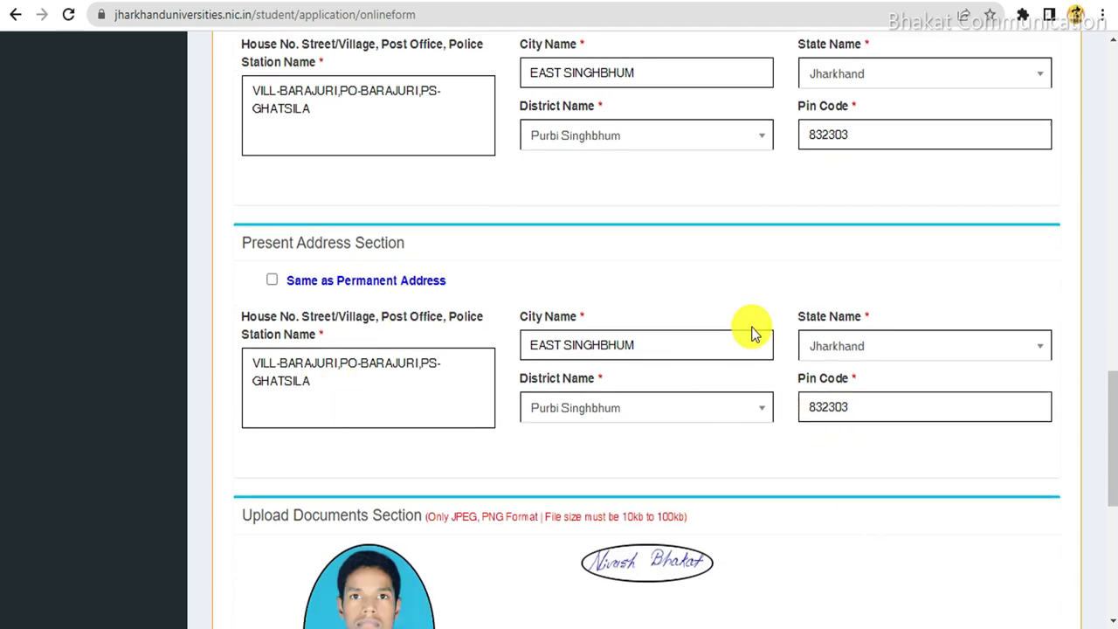
pyautogui.click(270, 284)
# Step: Review the document upload section, then switch to the Imresizer 100 KB page and examine its image upload and file size settings
pyautogui.scroll(-4, 668, 320)
pyautogui.scroll(1, 462, 342)
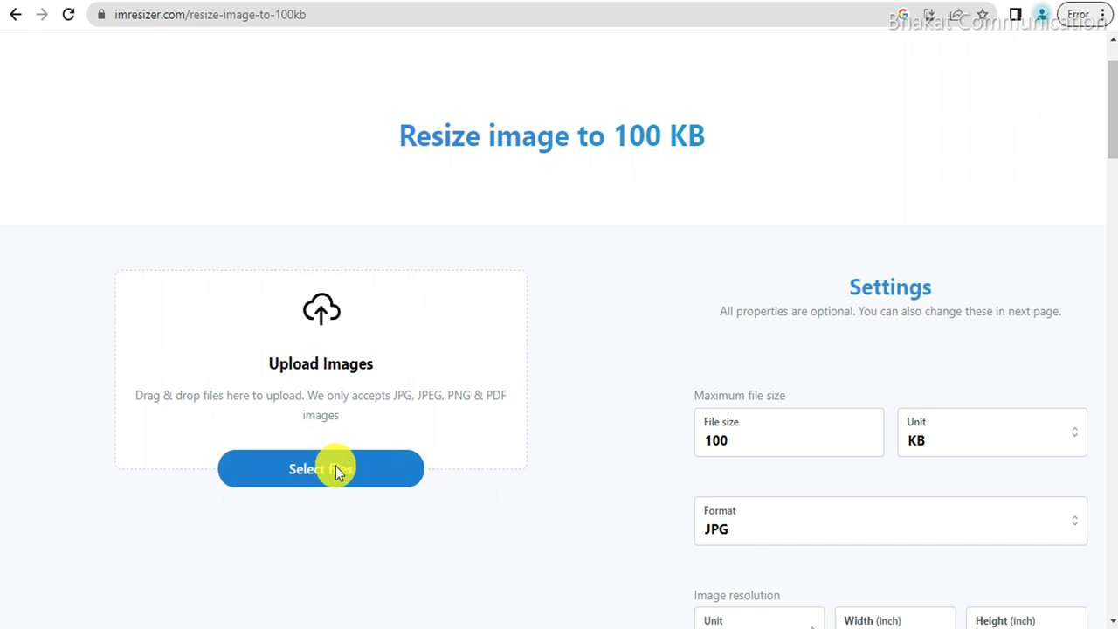
pyautogui.click(336, 469)
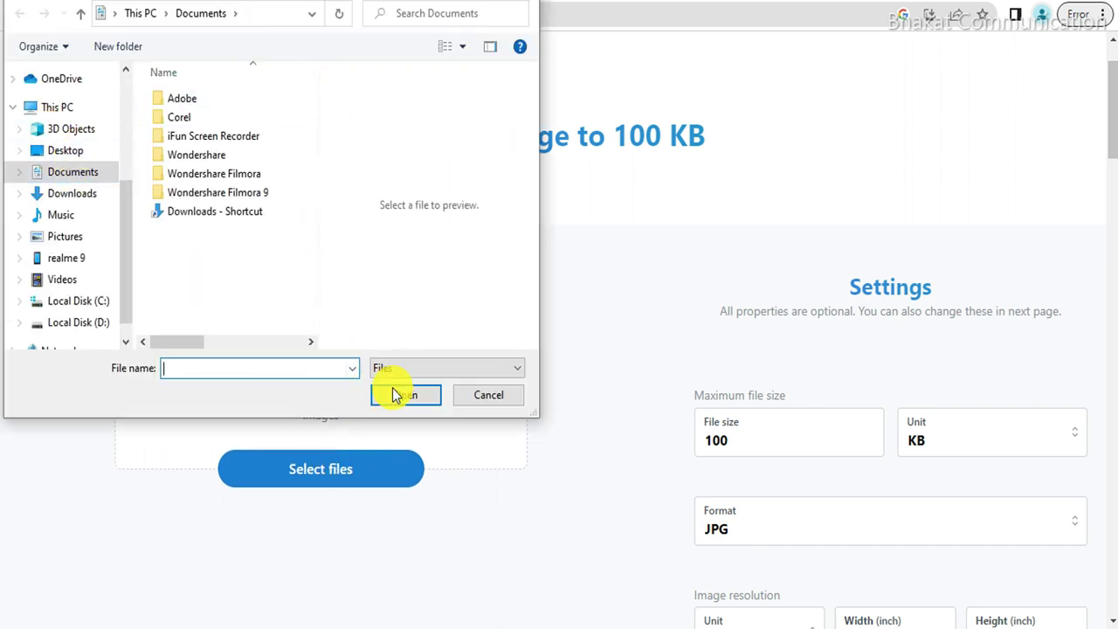
pyautogui.press('Escape')
pyautogui.scroll(-2, 456, 417)
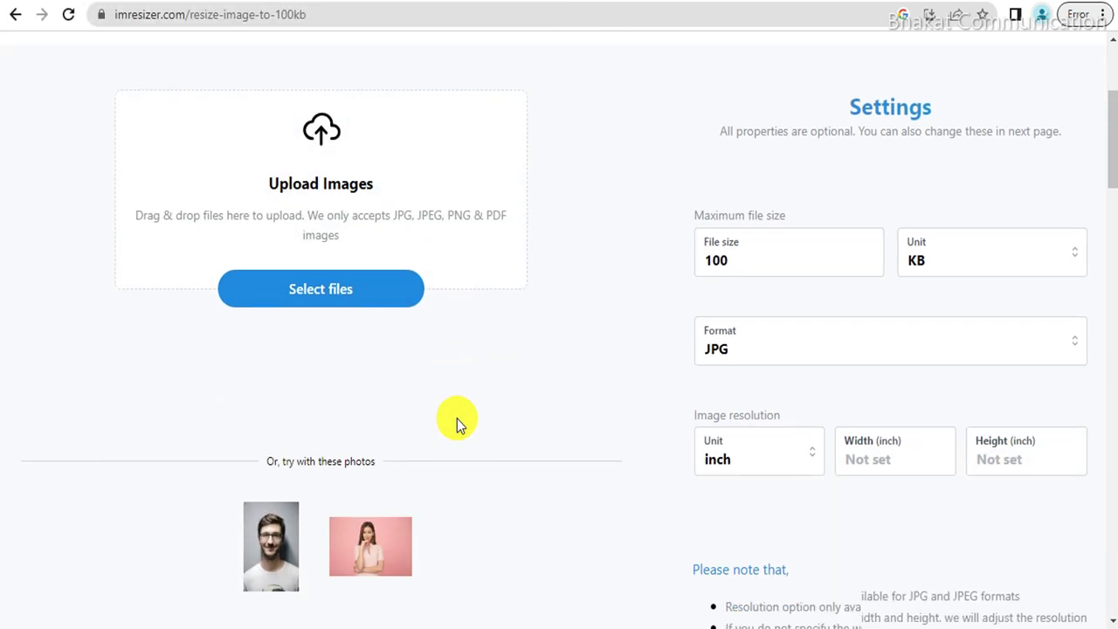
pyautogui.scroll(-1, 456, 418)
pyautogui.scroll(3, 454, 393)
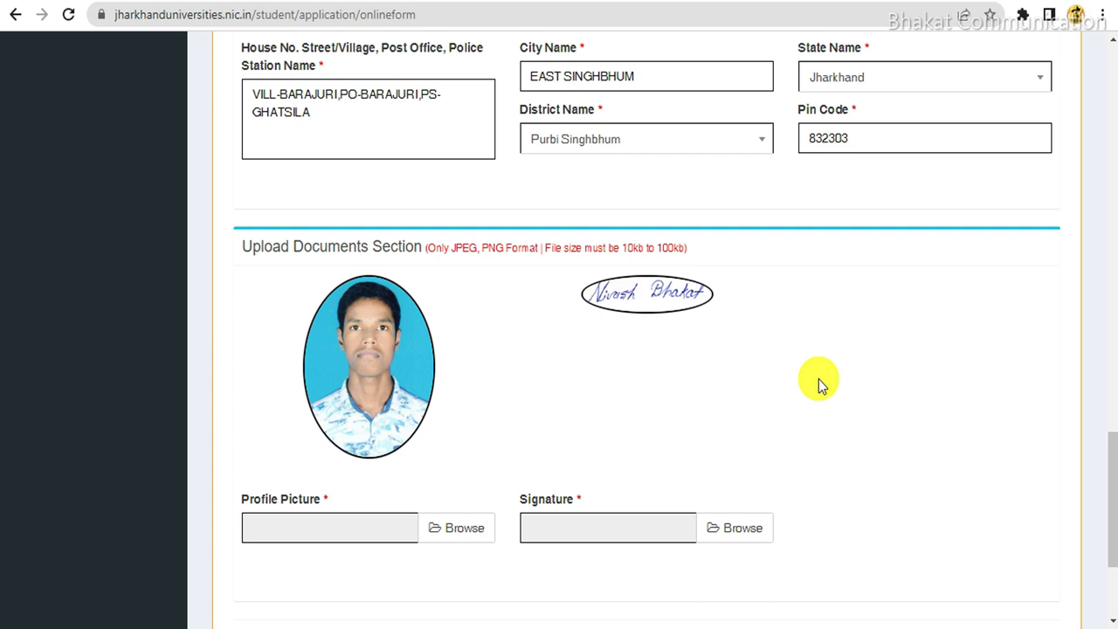
# Step: Save the personal information and proceed to the academic information page
pyautogui.scroll(-2, 812, 374)
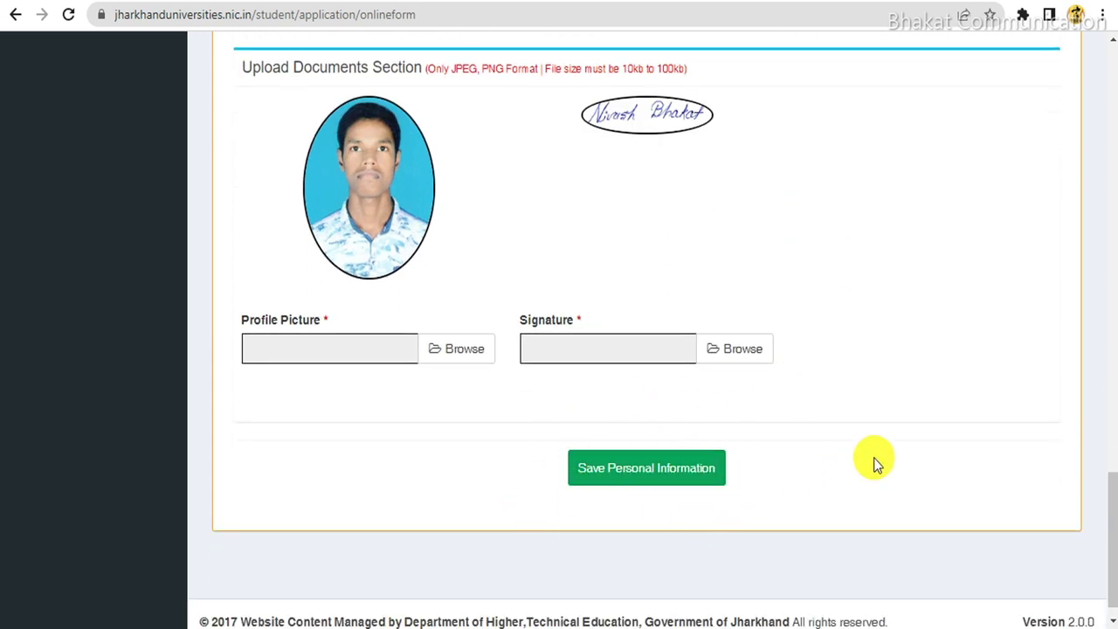
pyautogui.click(696, 480)
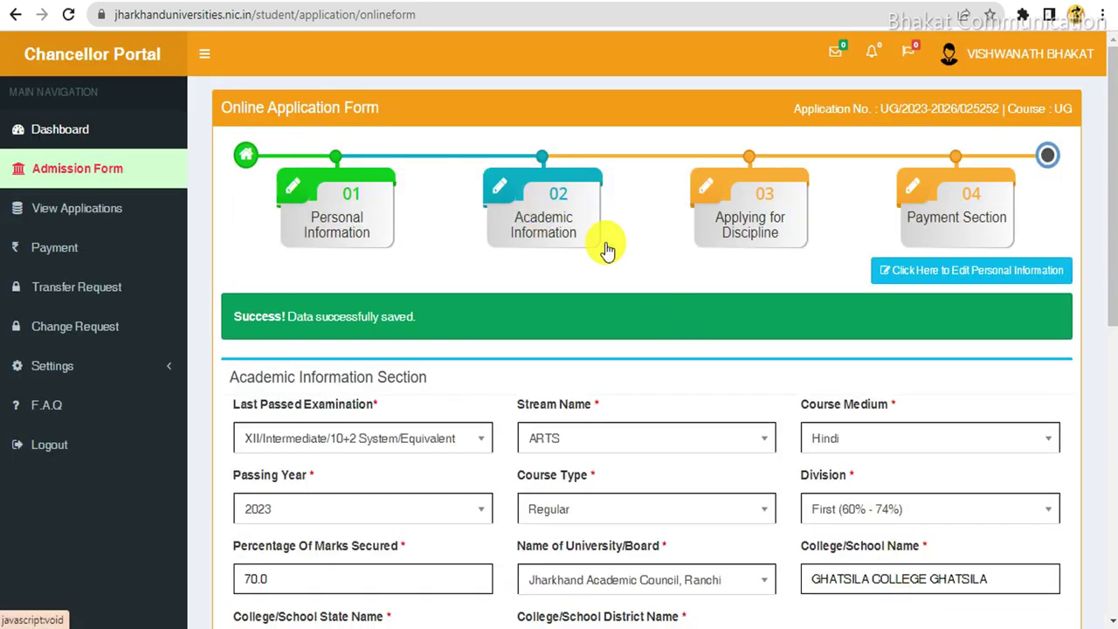
# Step: Select XII/Intermediate/10+2 System/Equivalent as the last passed examination in the academic information
pyautogui.scroll(-1, 585, 288)
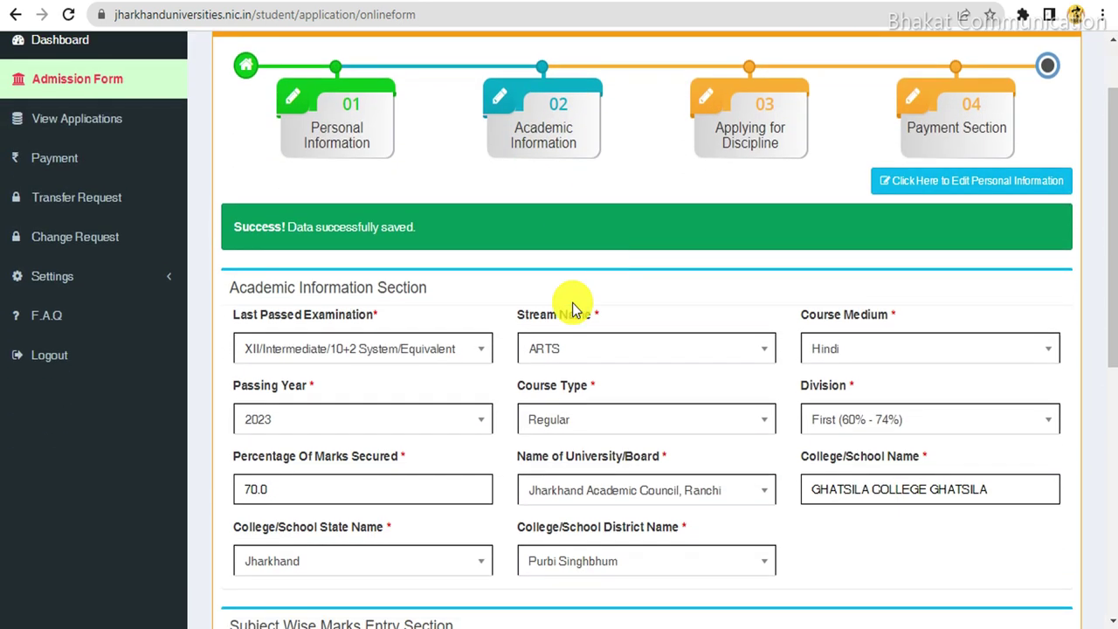
pyautogui.click(437, 352)
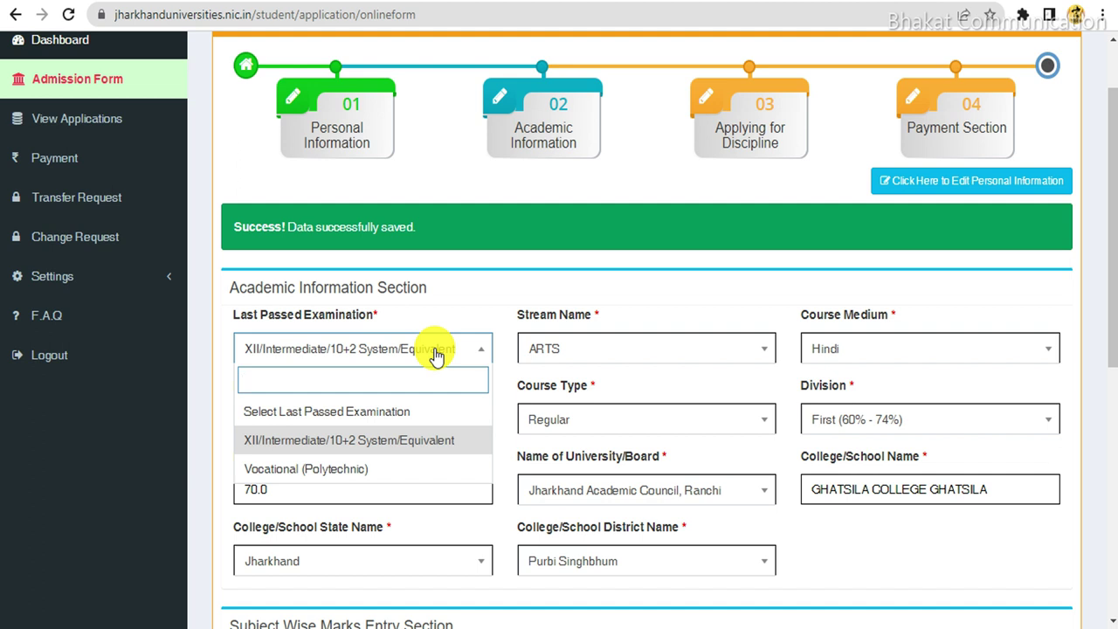
pyautogui.click(429, 440)
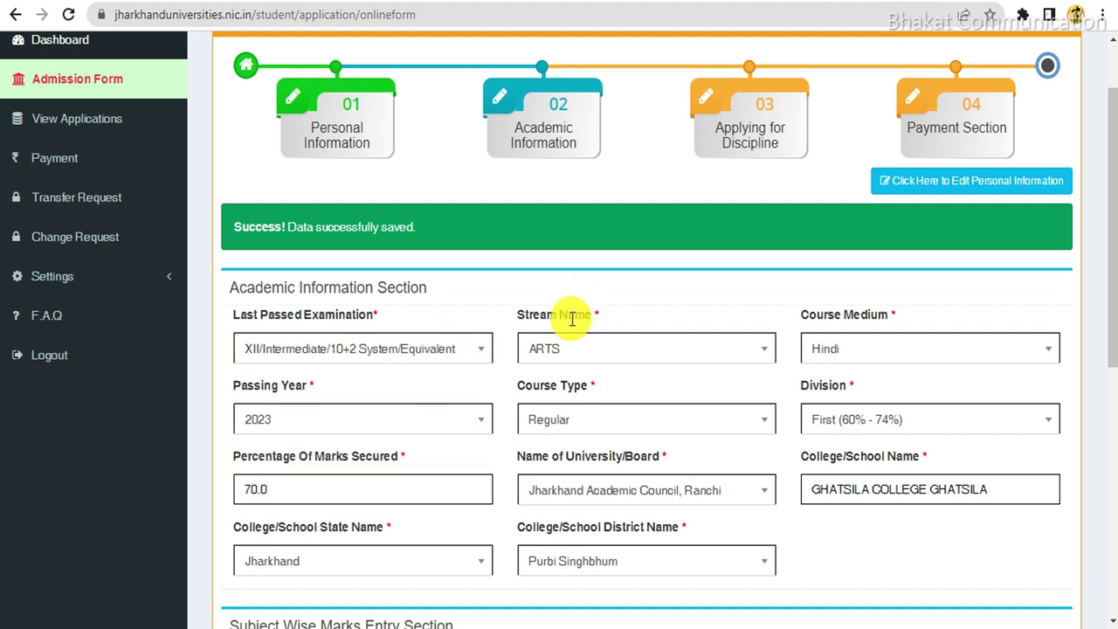
# Step: Check the available choices for the stream name and course medium, keeping ARTS and Hindi selected
pyautogui.click(676, 348)
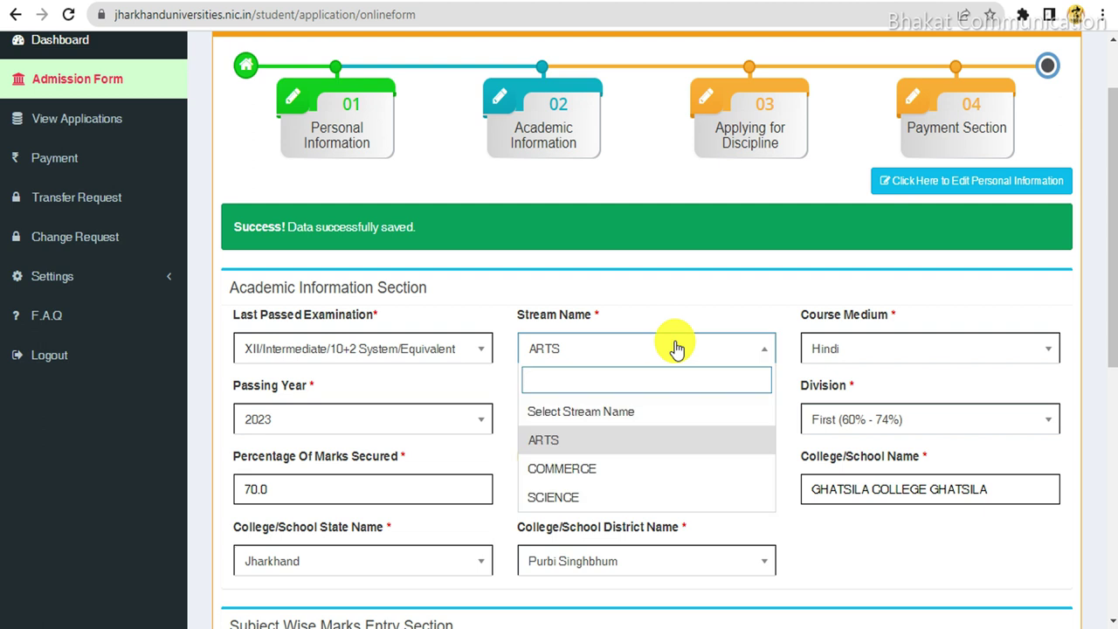
pyautogui.click(679, 350)
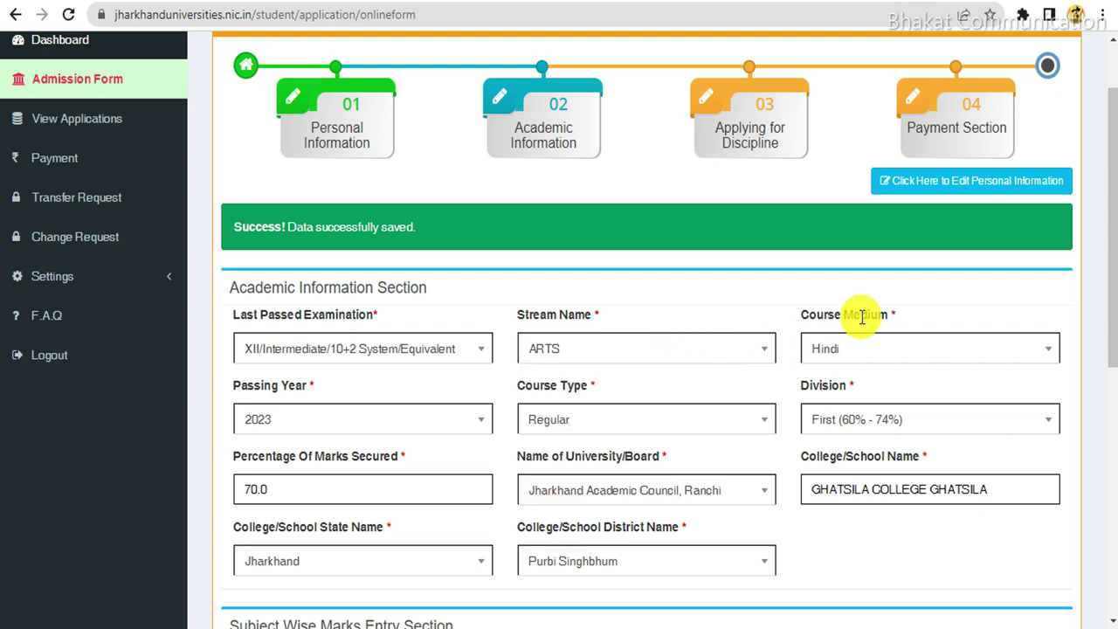
pyautogui.click(837, 353)
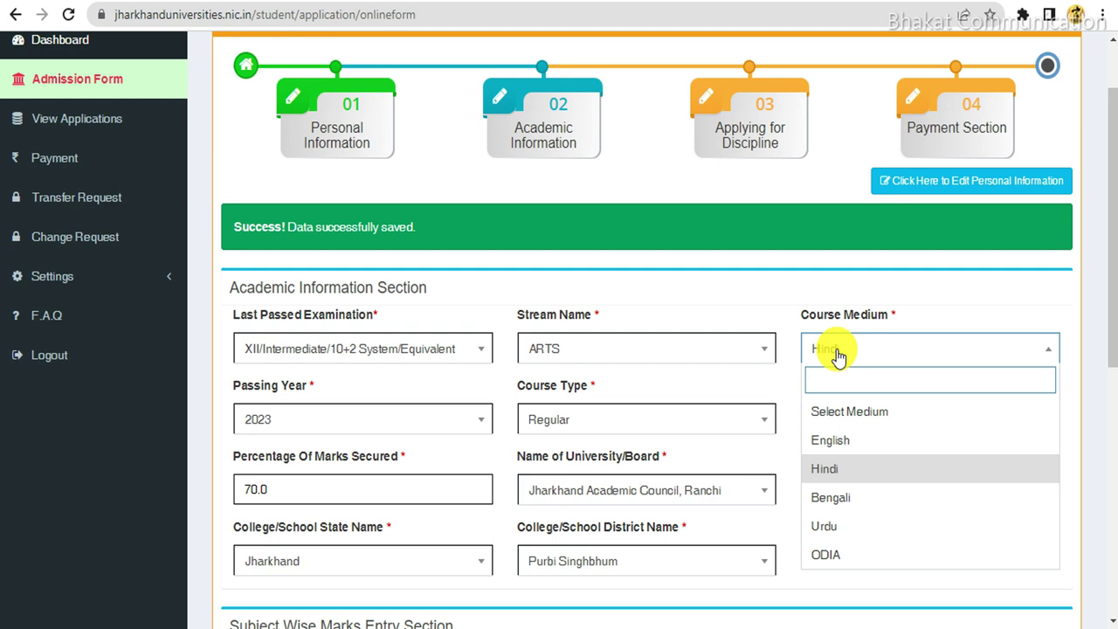
pyautogui.click(803, 309)
# Step: Check the passing year and course type choices in the academic information, keeping 2023 and Regular
pyautogui.scroll(-1, 320, 323)
pyautogui.click(316, 337)
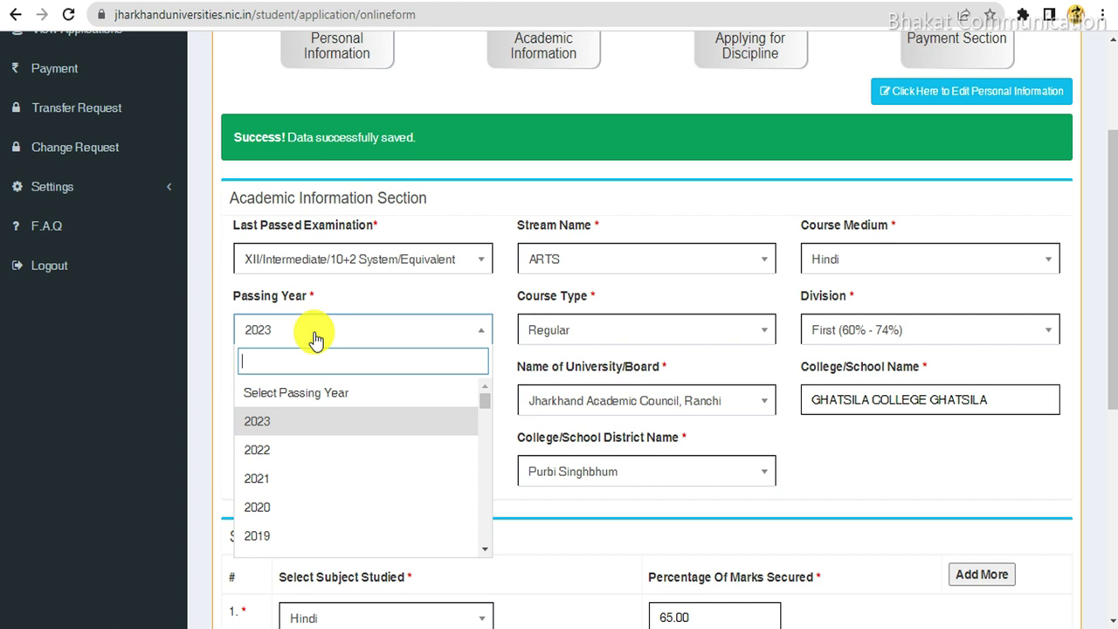
pyautogui.click(428, 269)
pyautogui.click(572, 330)
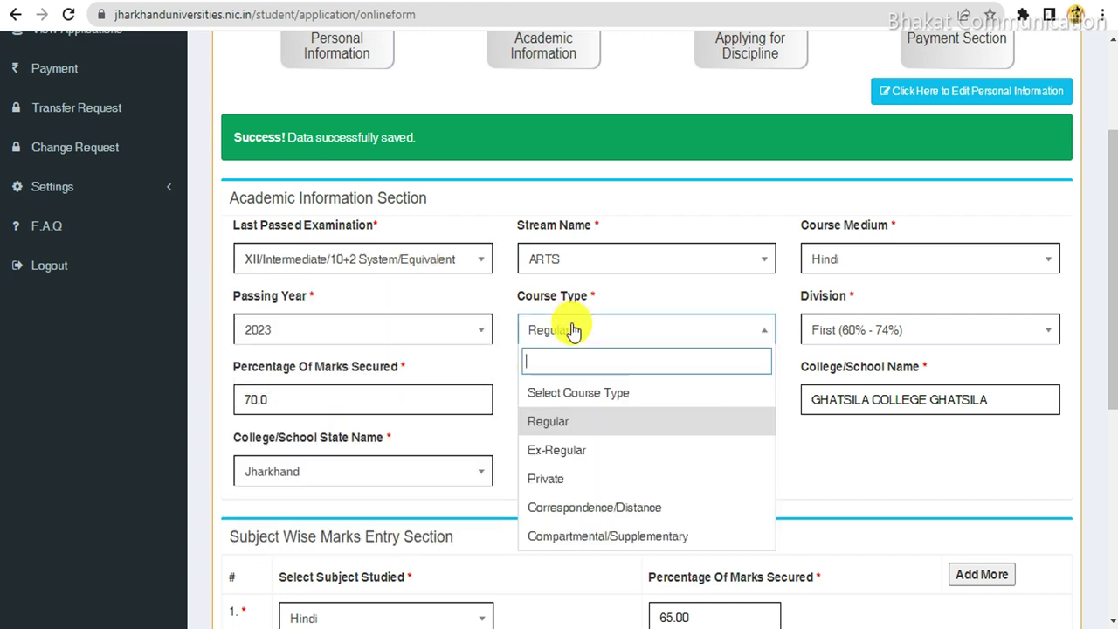
pyautogui.click(637, 305)
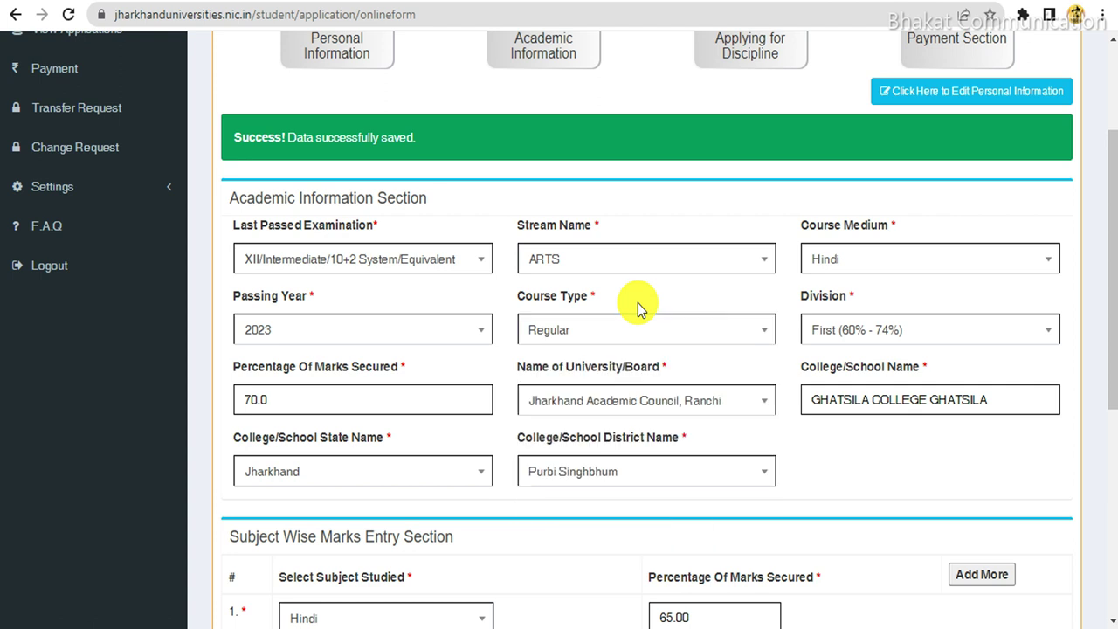
pyautogui.click(644, 339)
pyautogui.click(737, 313)
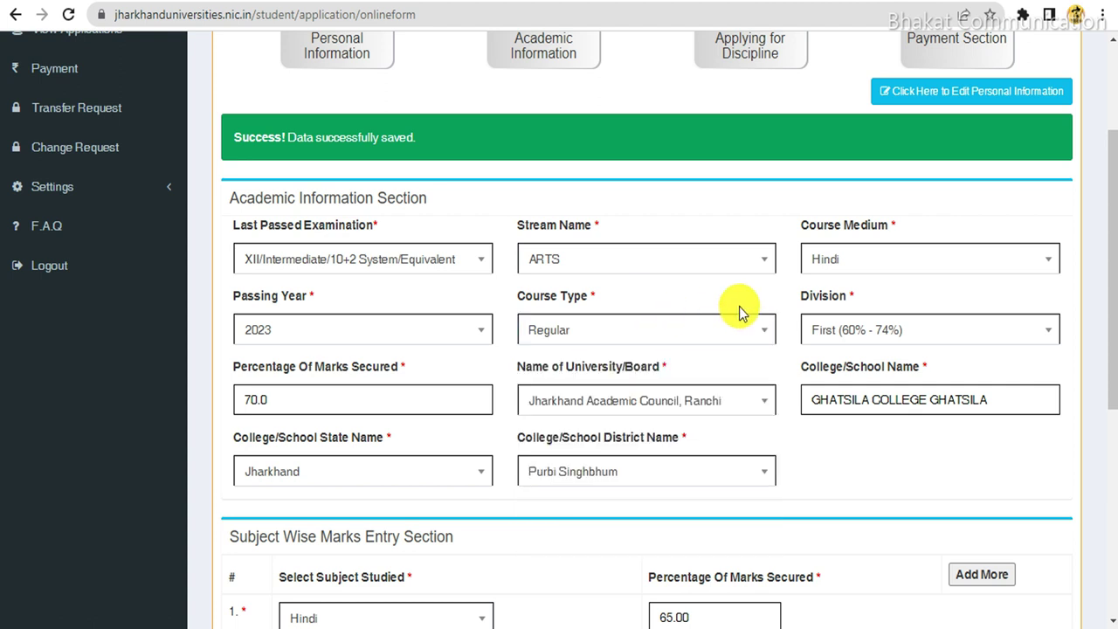
# Step: Check the division choices, keeping First (60% - 74%), and review the percentage of marks secured field
pyautogui.click(880, 330)
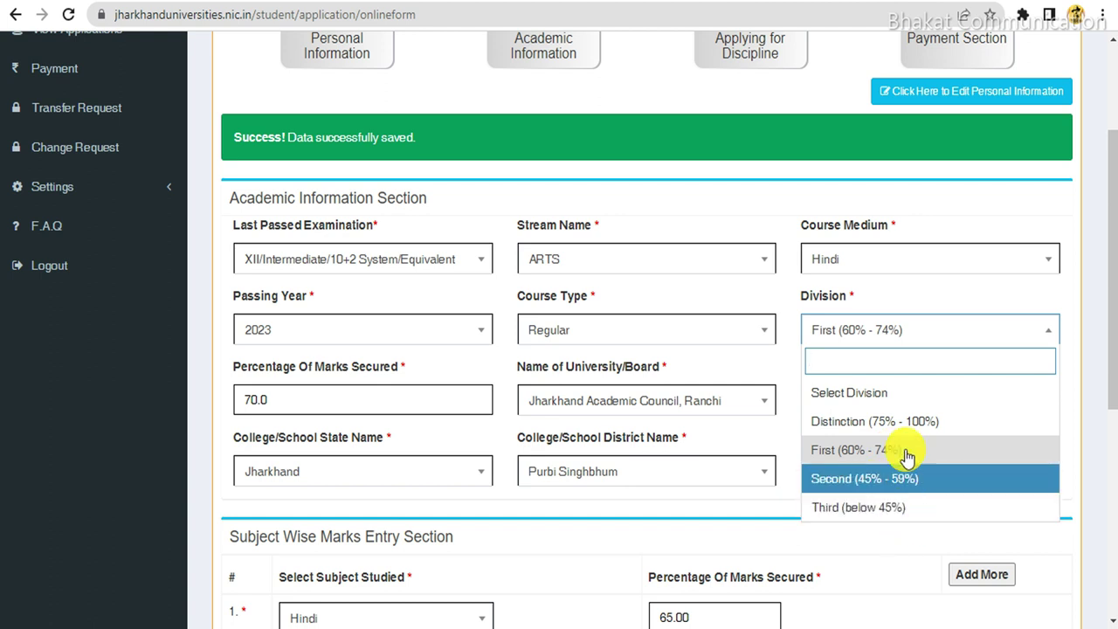
pyautogui.click(788, 347)
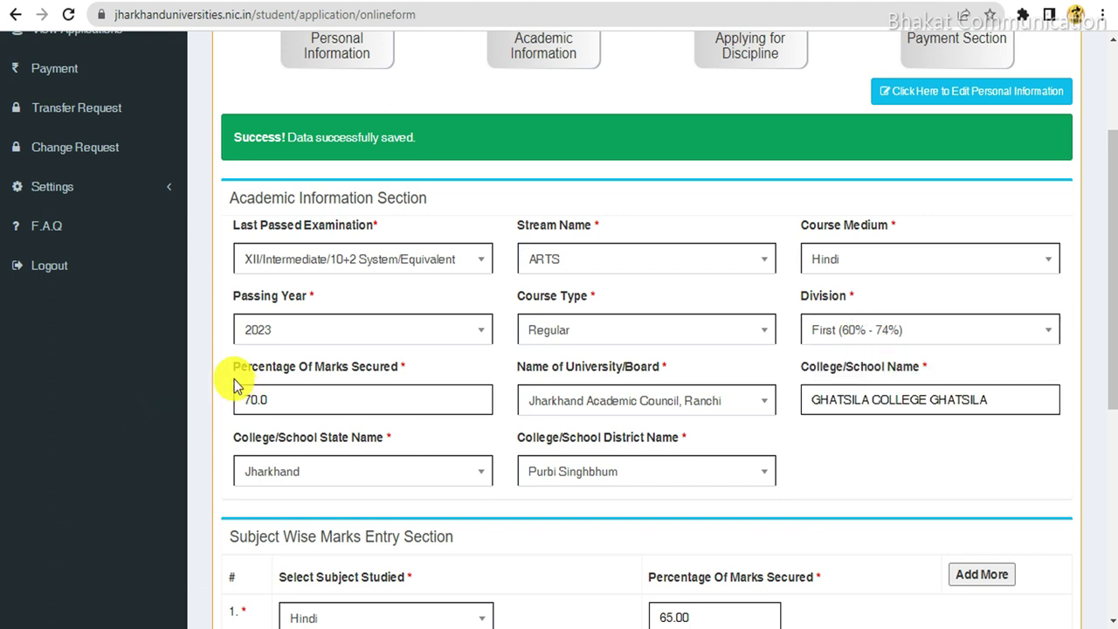
pyautogui.moveTo(252, 388); pyautogui.dragTo(439, 381)
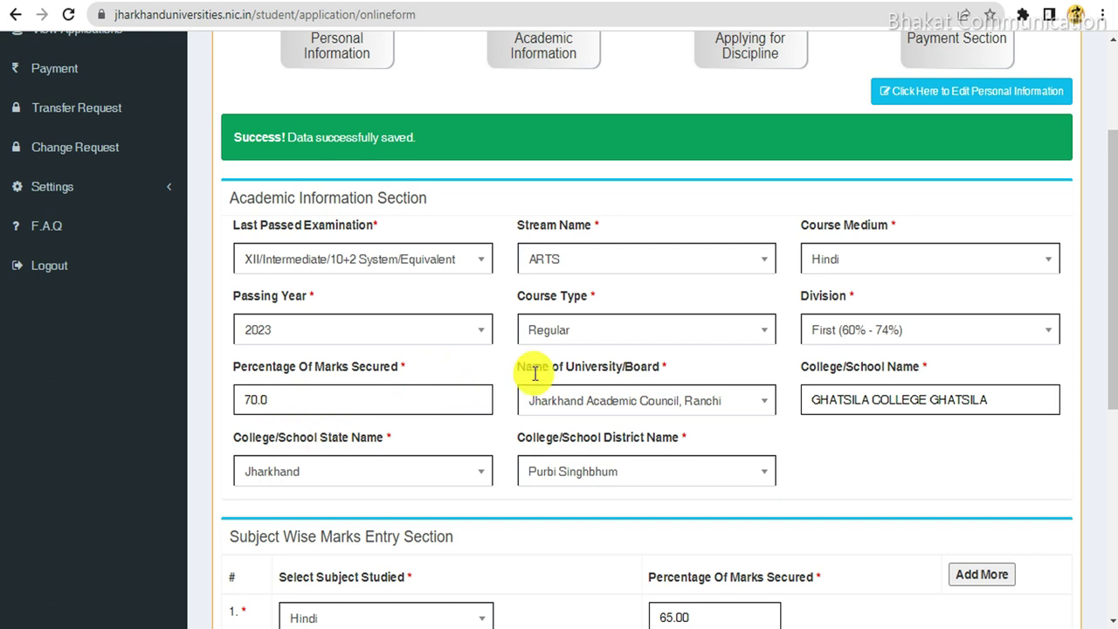
# Step: Select Jharkhand Academic Council, Ranchi as the university/board and review the college/school name, state and district fields
pyautogui.click(601, 407)
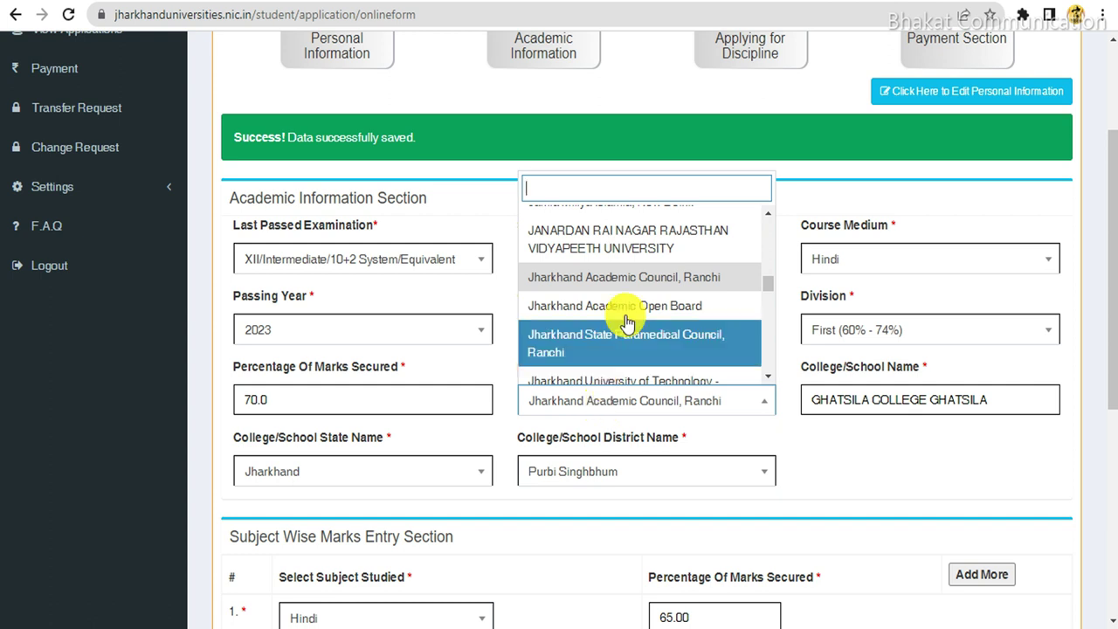
pyautogui.click(636, 270)
pyautogui.click(954, 399)
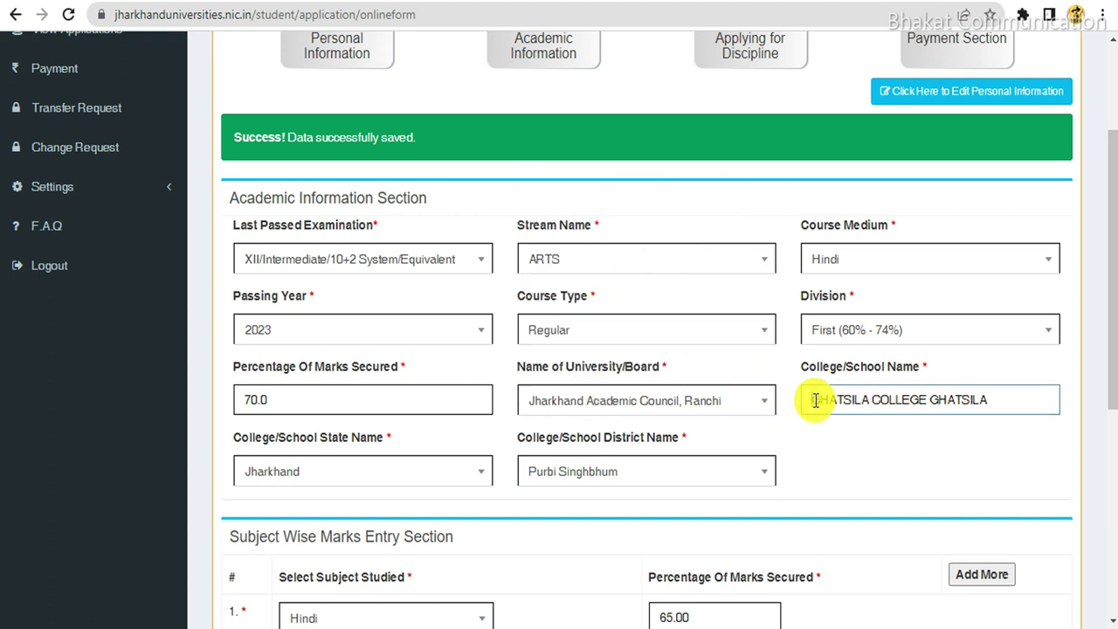
pyautogui.moveTo(815, 402); pyautogui.dragTo(1022, 398)
pyautogui.click(1024, 400)
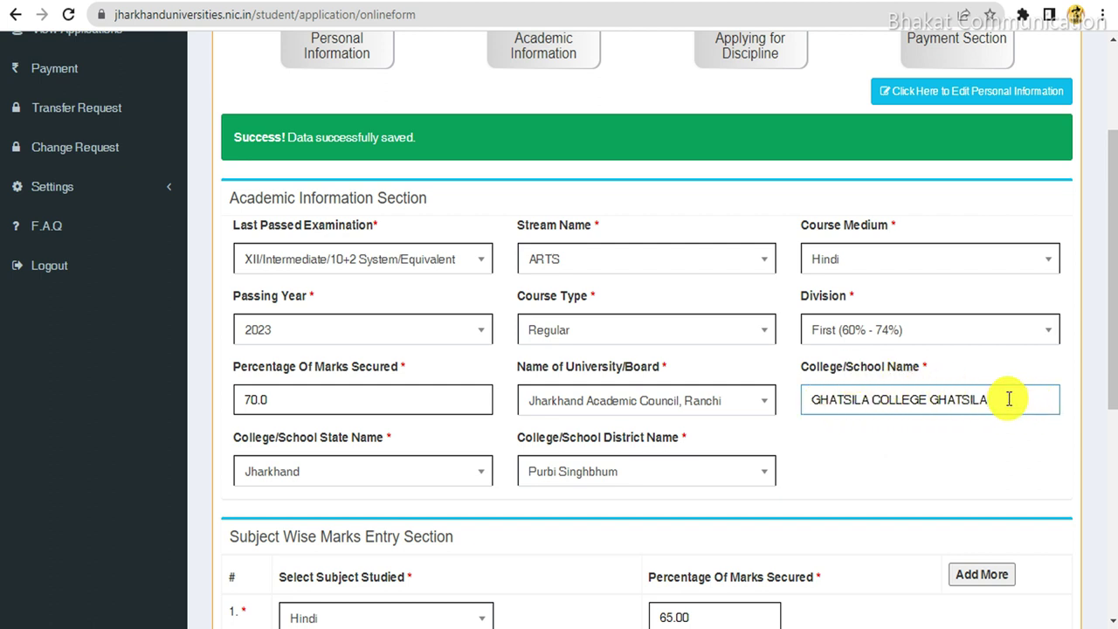
pyautogui.scroll(-1, 361, 382)
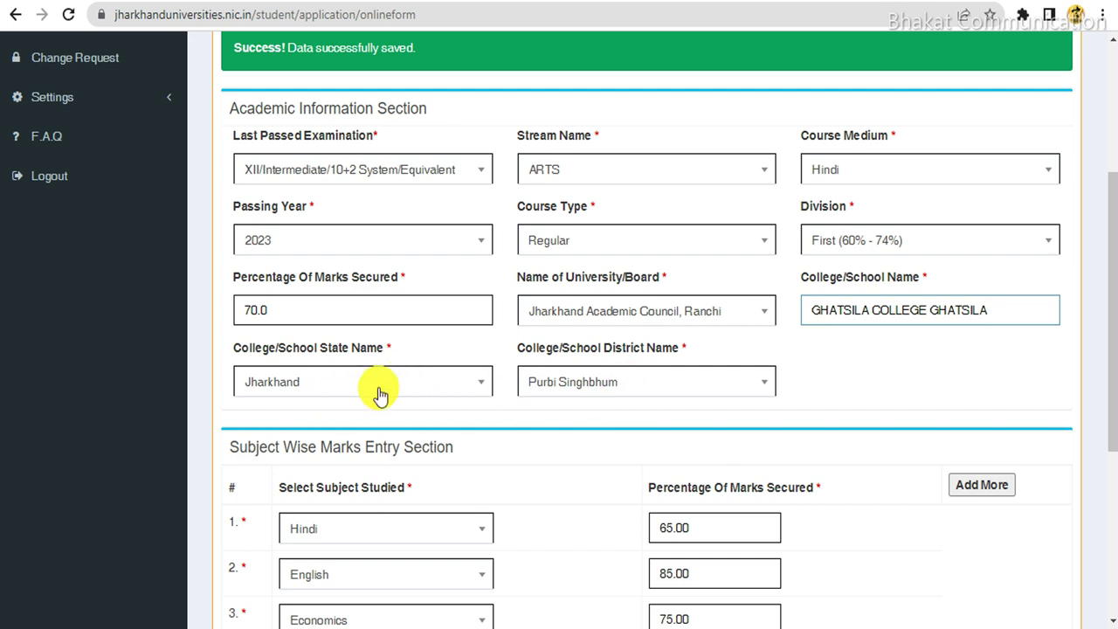
pyautogui.click(840, 390)
# Step: Review the subject-wise marks entries and browse the choices for the first subject studied, keeping Hindi
pyautogui.scroll(-3, 840, 390)
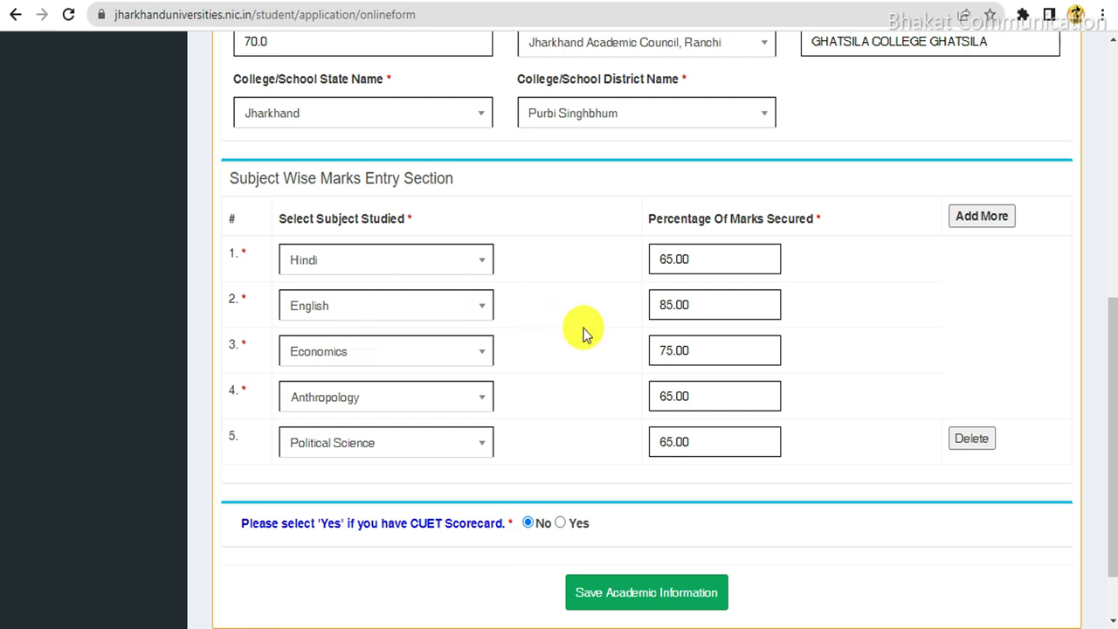
pyautogui.click(451, 262)
pyautogui.click(535, 259)
pyautogui.moveTo(649, 236); pyautogui.dragTo(741, 219)
pyautogui.click(830, 237)
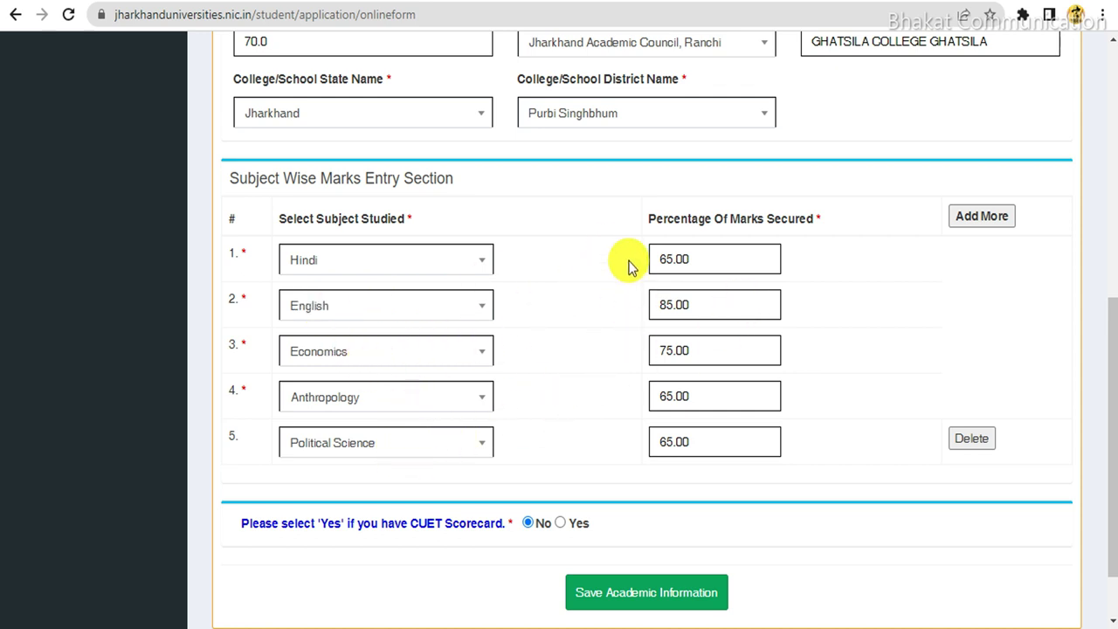
pyautogui.click(424, 259)
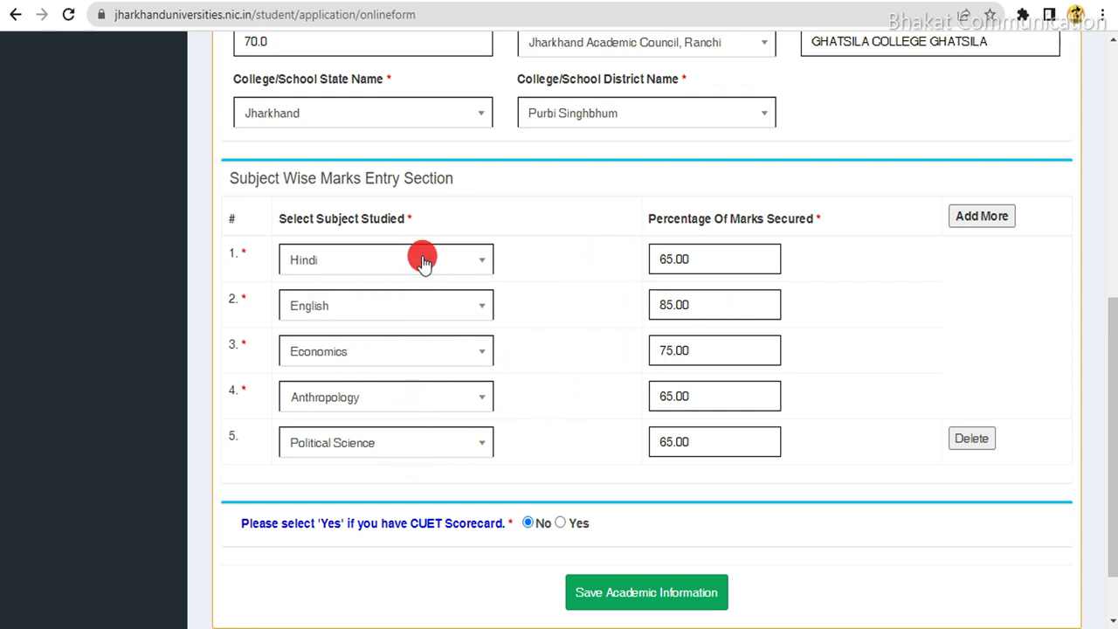
pyautogui.scroll(-2, 397, 332)
pyautogui.scroll(-15, 399, 323)
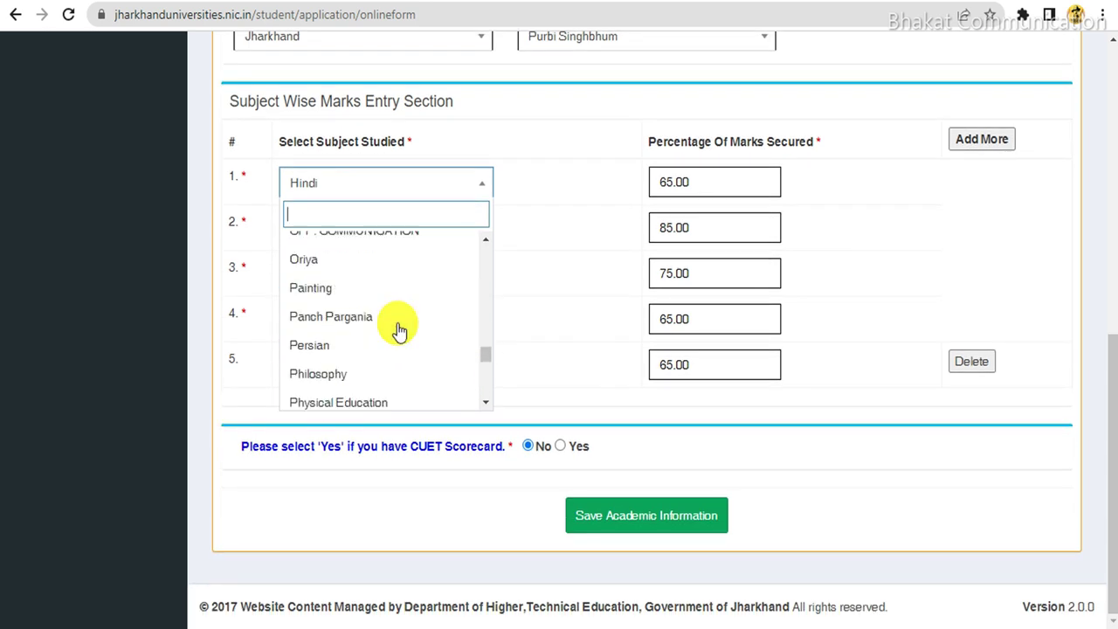
pyautogui.scroll(3, 399, 332)
pyautogui.click(550, 193)
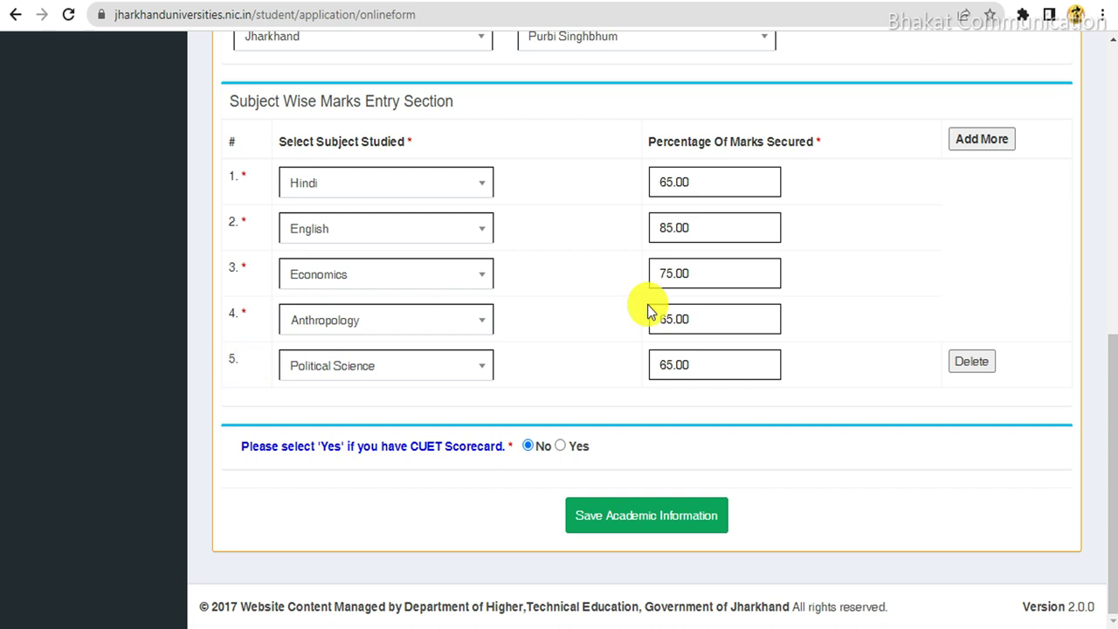
# Step: Add a sixth row to the subject-wise marks entry and delete it again
pyautogui.click(985, 145)
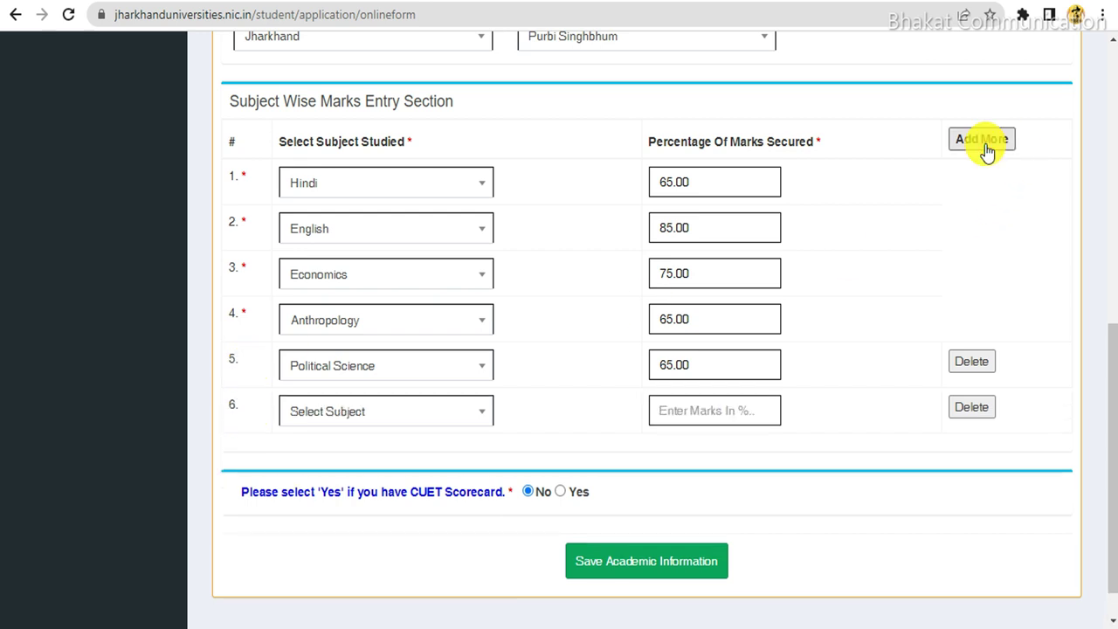
pyautogui.click(991, 407)
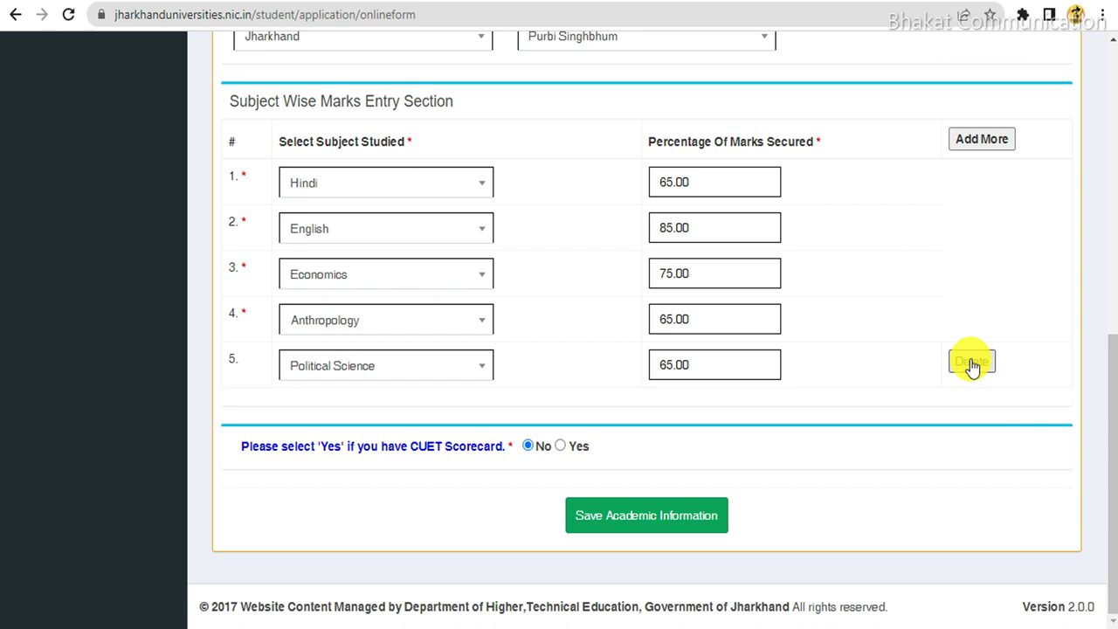
# Step: Answer Yes to having a CUET scorecard and examine the test subject choices and normalized marks field
pyautogui.moveTo(245, 447); pyautogui.dragTo(506, 457)
pyautogui.click(615, 458)
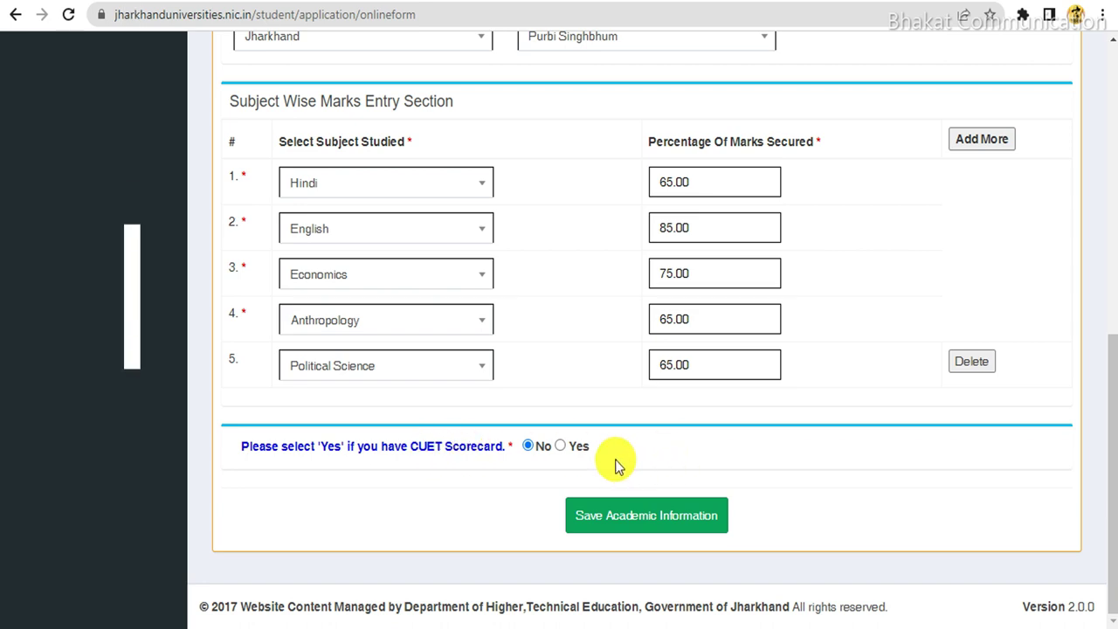
pyautogui.click(559, 450)
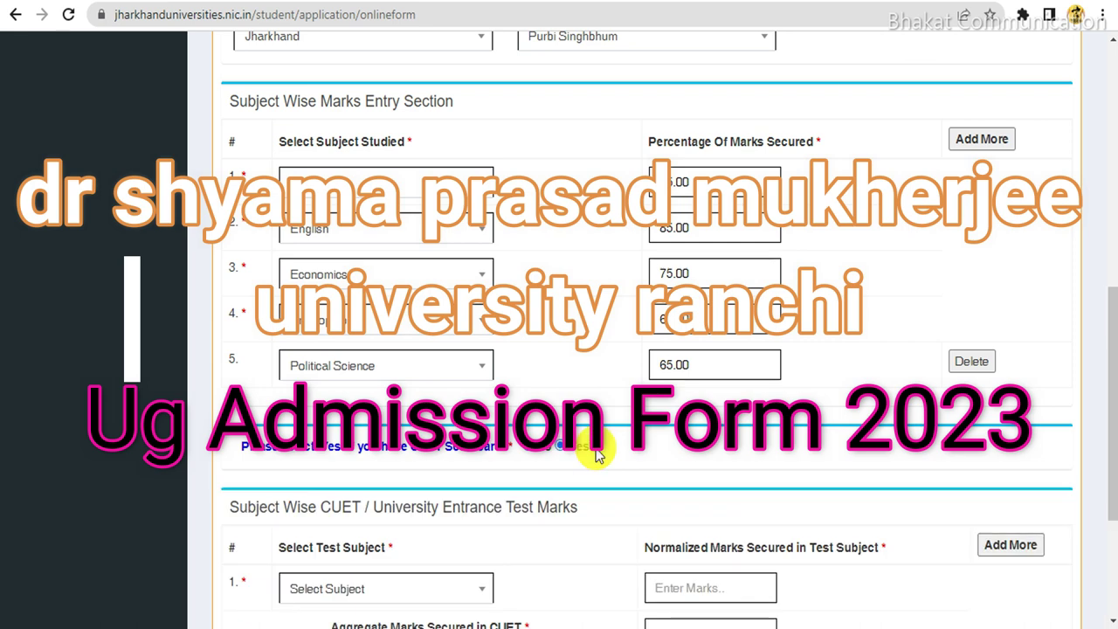
pyautogui.scroll(-2, 463, 454)
pyautogui.click(370, 456)
pyautogui.scroll(-1, 384, 410)
pyautogui.scroll(-3, 411, 250)
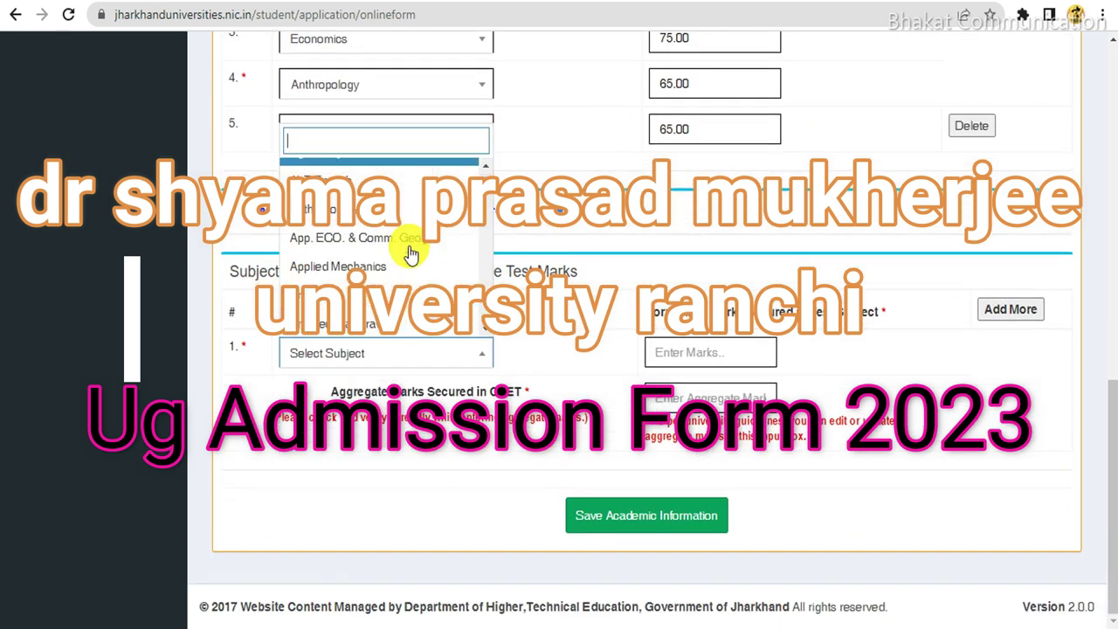
pyautogui.click(535, 212)
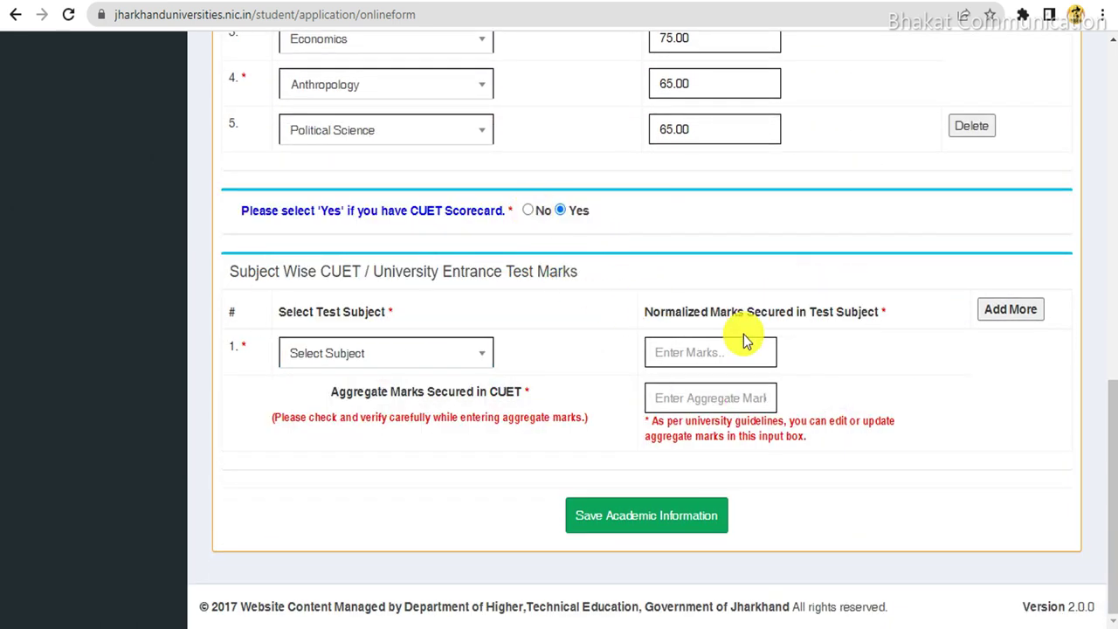
pyautogui.click(407, 353)
pyautogui.scroll(-5, 412, 255)
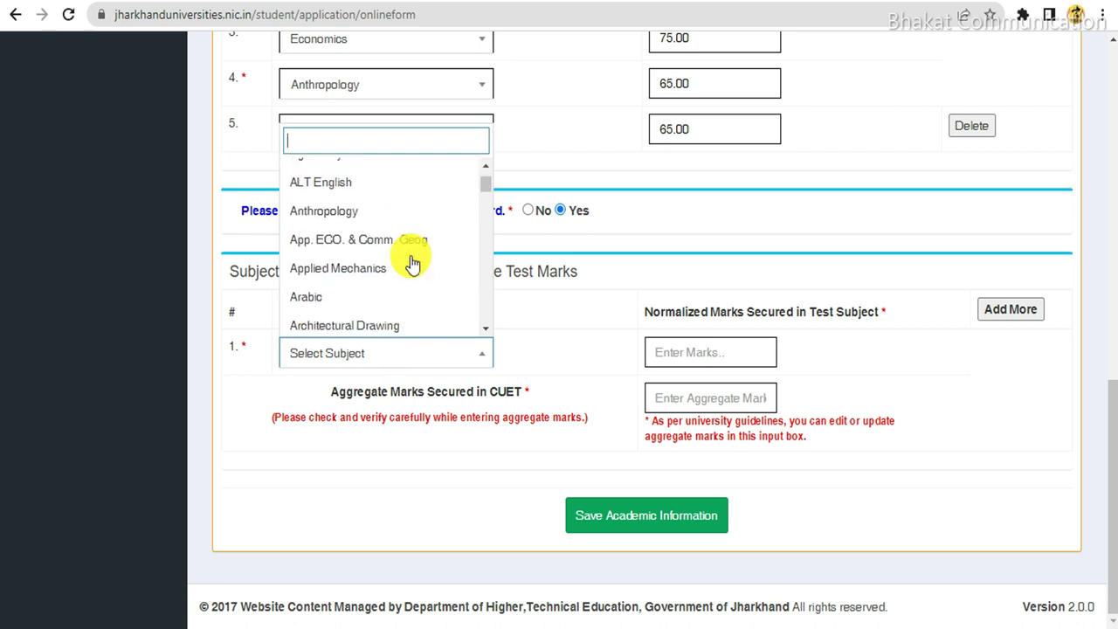
pyautogui.click(648, 309)
pyautogui.click(673, 352)
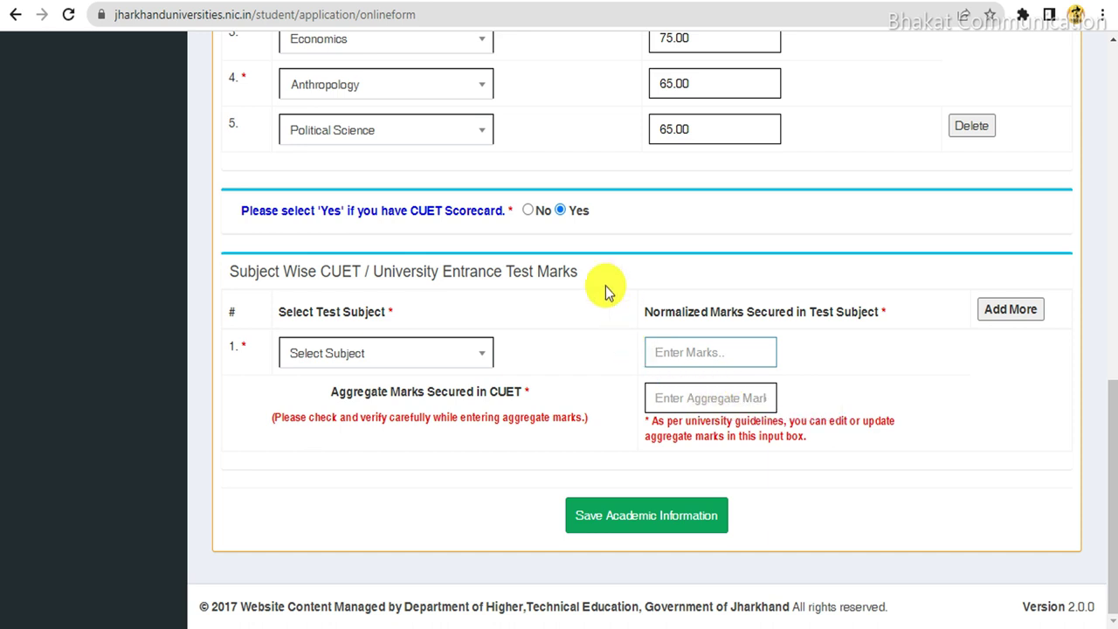
# Step: Set the CUET scorecard answer to No and save the academic information
pyautogui.click(527, 212)
pyautogui.click(649, 522)
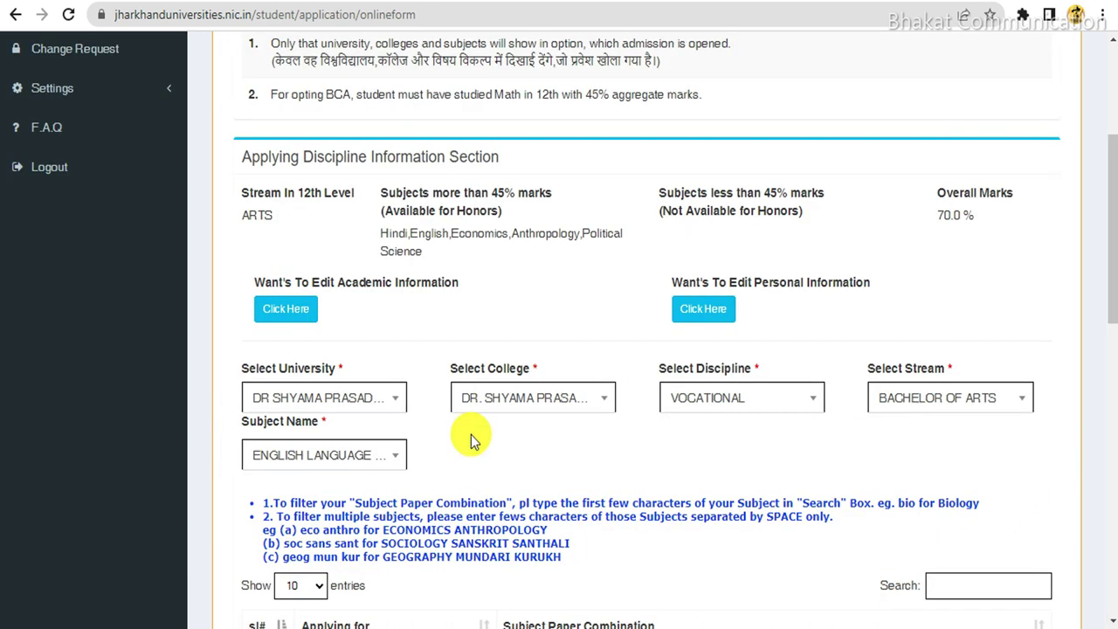
# Step: Select Dr Shyama Prasad Mukherjee University, Ranchi as the university and choose the Dr. Shyama Prasad college under it
pyautogui.click(314, 397)
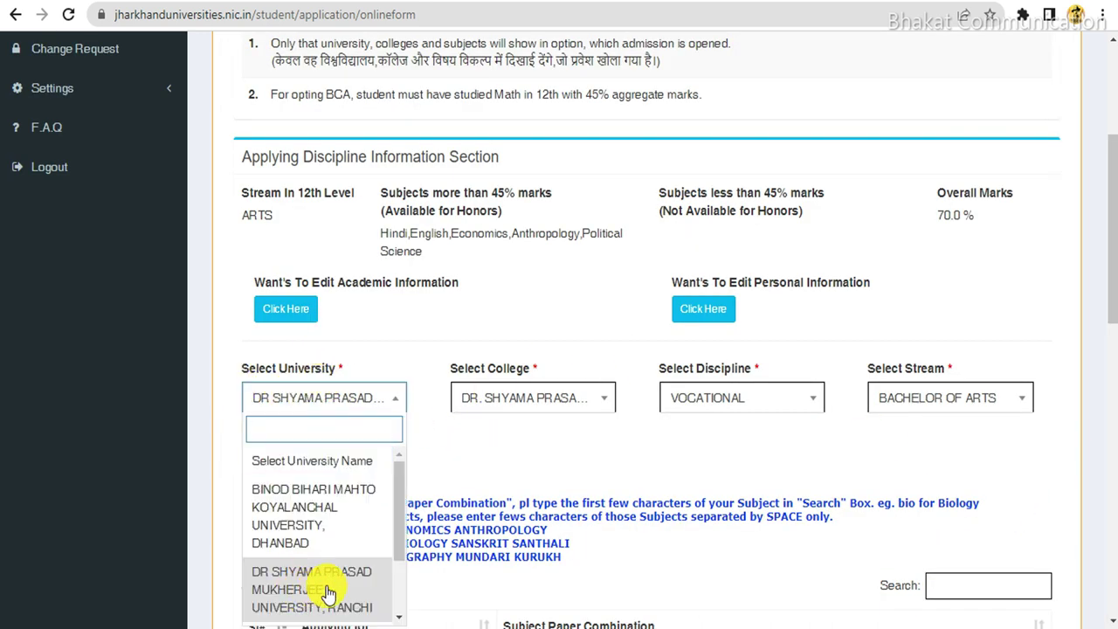
pyautogui.click(358, 589)
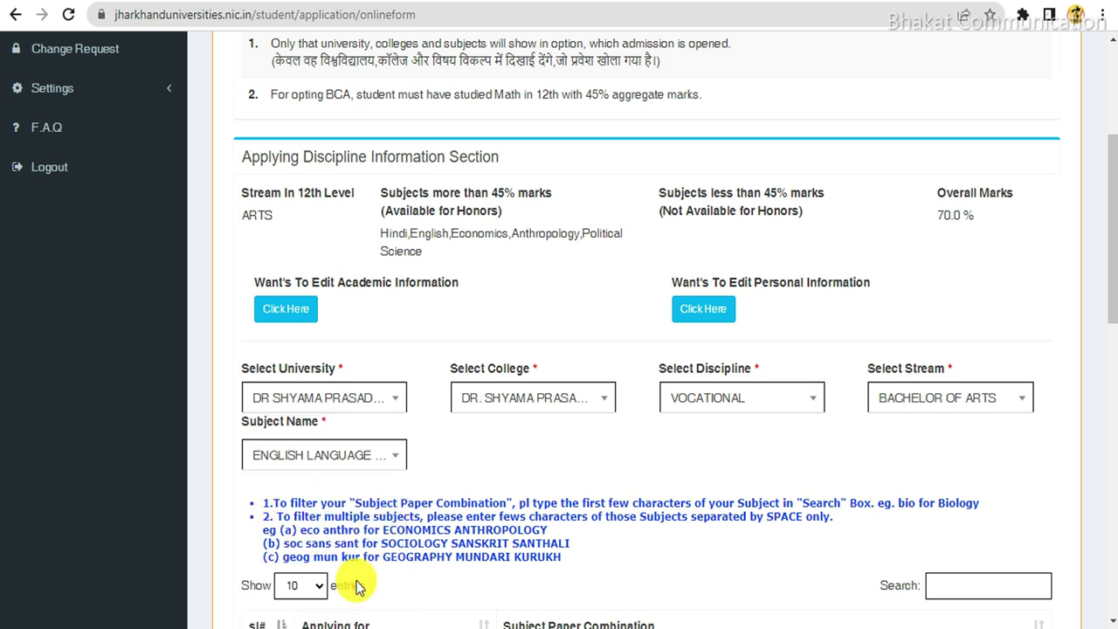
pyautogui.click(511, 402)
pyautogui.click(515, 505)
# Step: Select VOCATIONAL as the discipline and BACHELOR OF ARTS as the stream
pyautogui.click(745, 397)
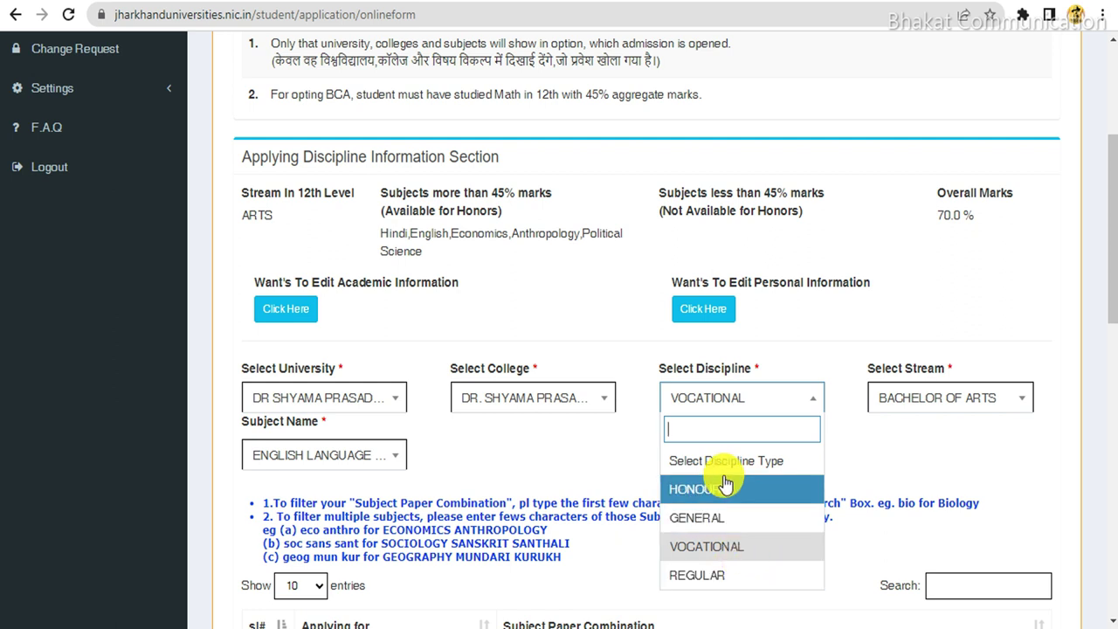
pyautogui.click(743, 557)
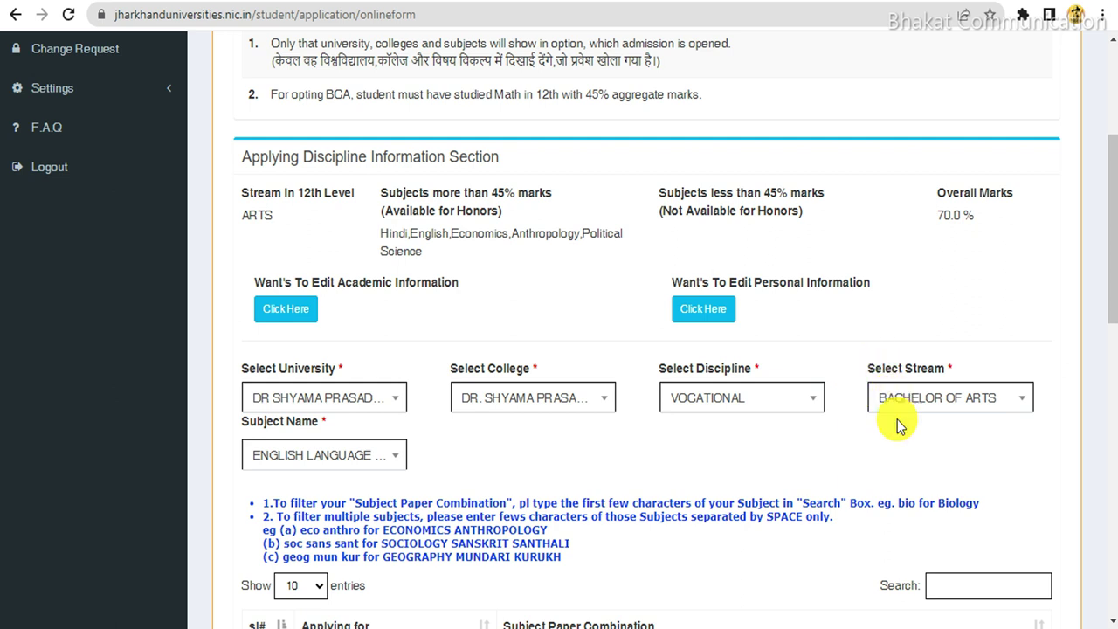
pyautogui.scroll(-2, 877, 375)
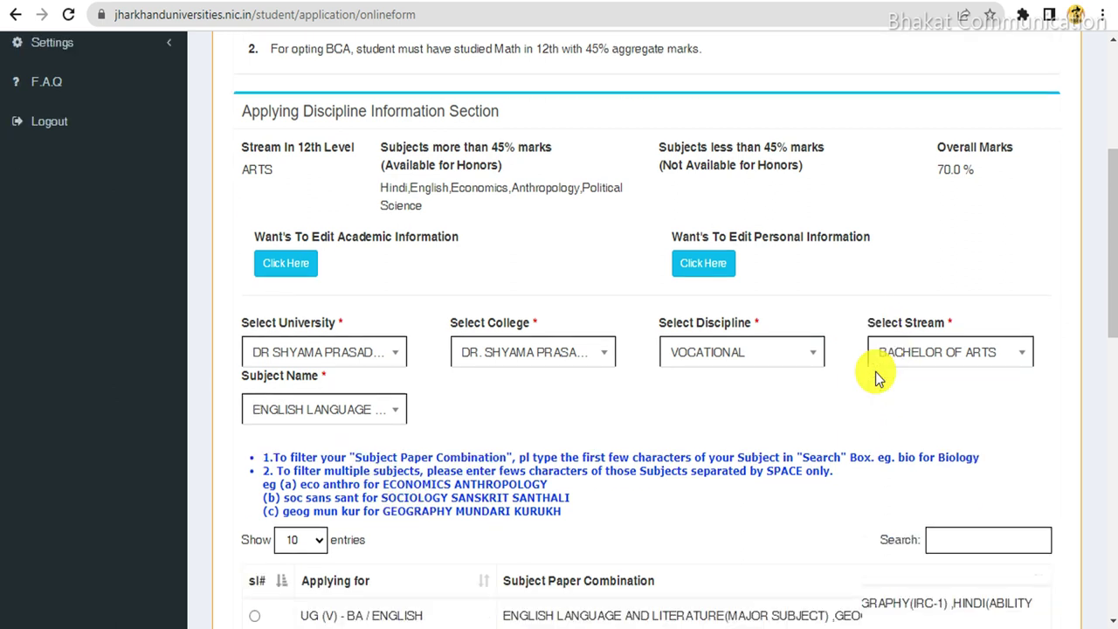
pyautogui.click(896, 326)
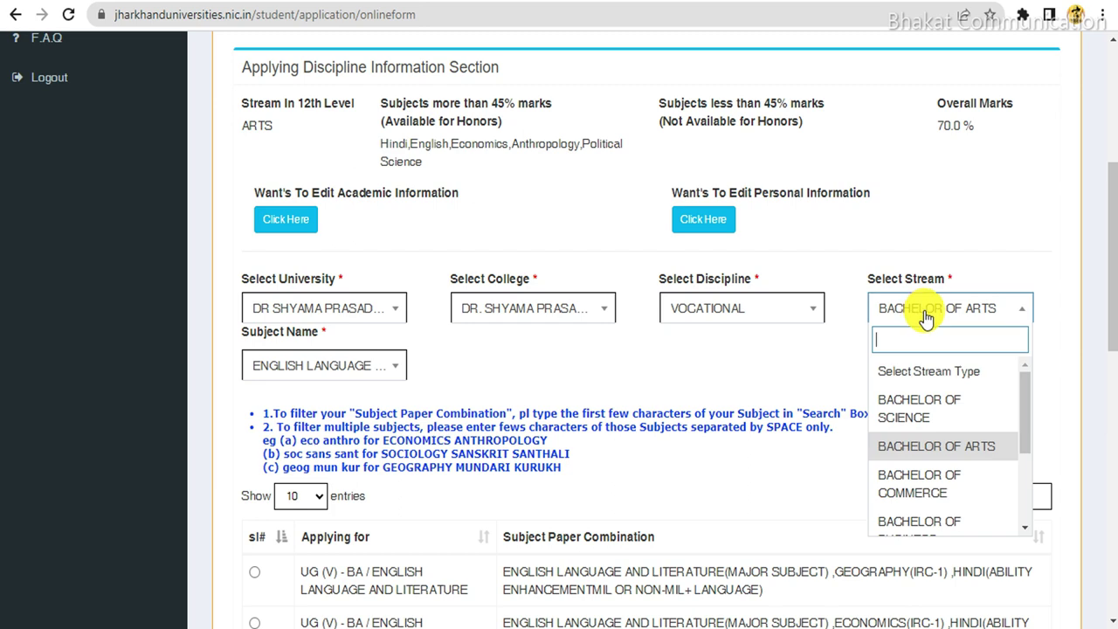
pyautogui.click(954, 452)
# Step: Check the subject name choices for the selected stream, keeping the English language subject
pyautogui.click(294, 367)
pyautogui.click(298, 374)
pyautogui.click(298, 374)
pyautogui.click(287, 394)
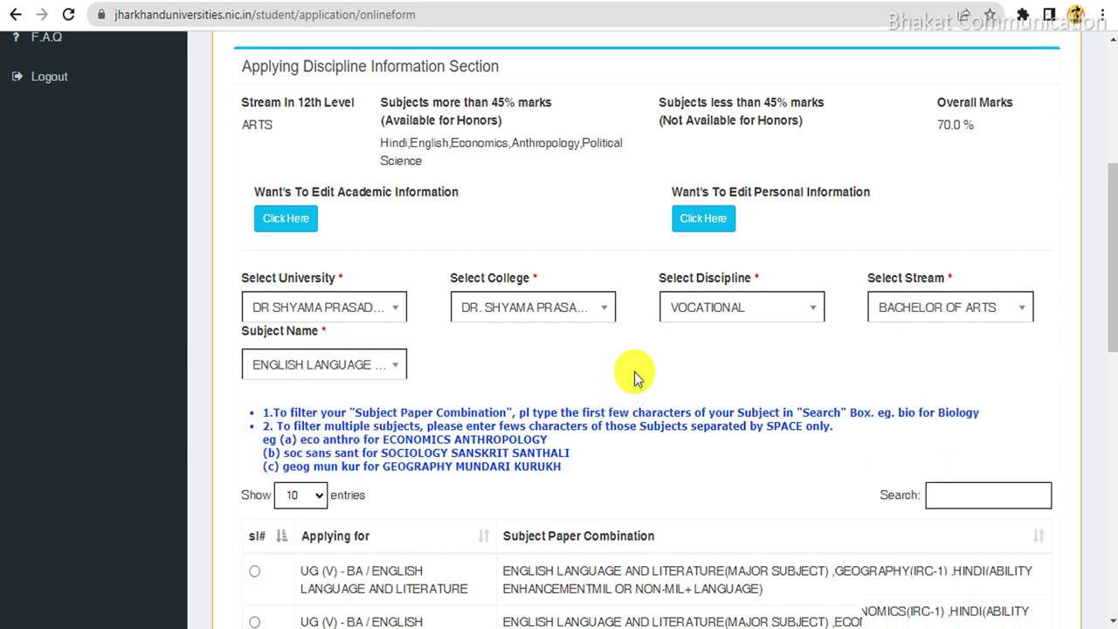
# Step: Add the English Language and Literature major with Geography (IRC-1) and Hindi to the selected disciplines, and save the list for verification
pyautogui.scroll(-3, 602, 398)
pyautogui.scroll(-4, 590, 316)
pyautogui.scroll(4, 532, 367)
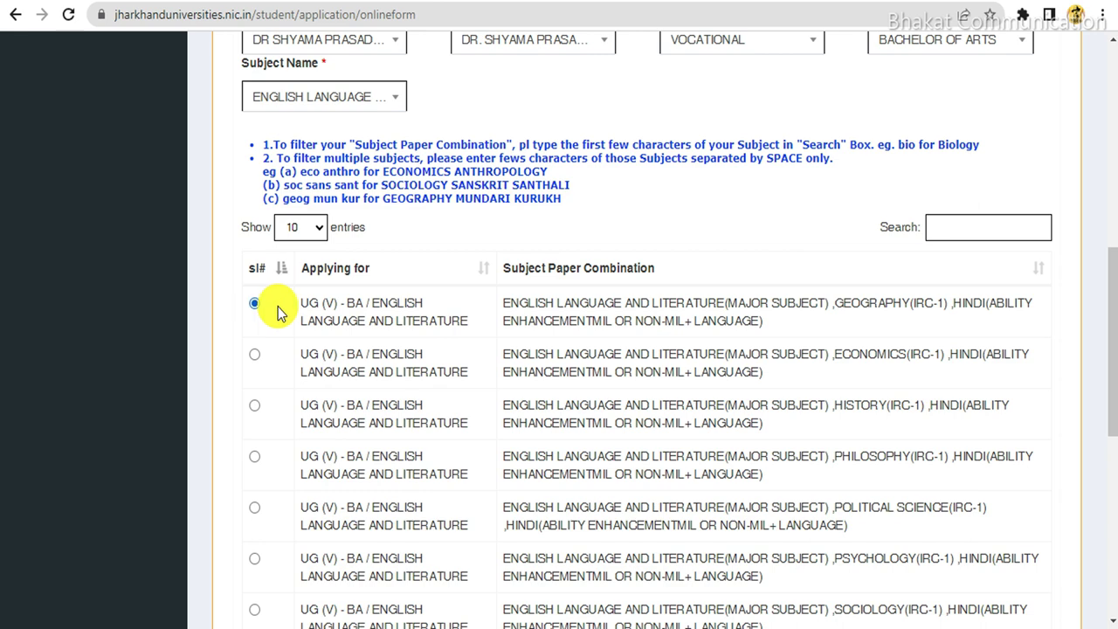
pyautogui.scroll(-6, 760, 358)
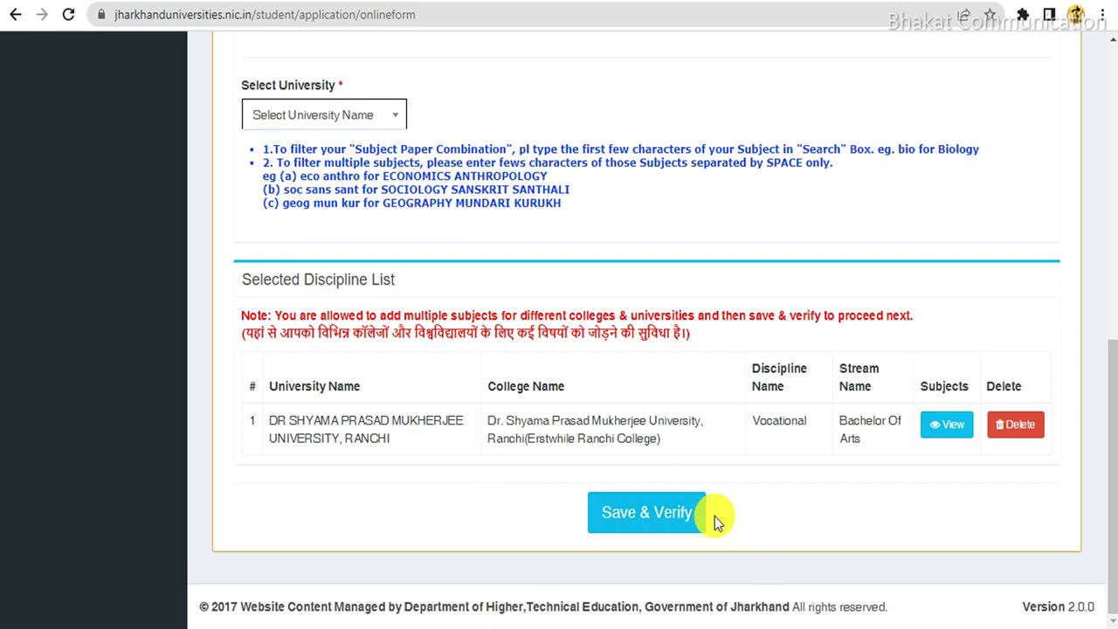
pyautogui.click(706, 515)
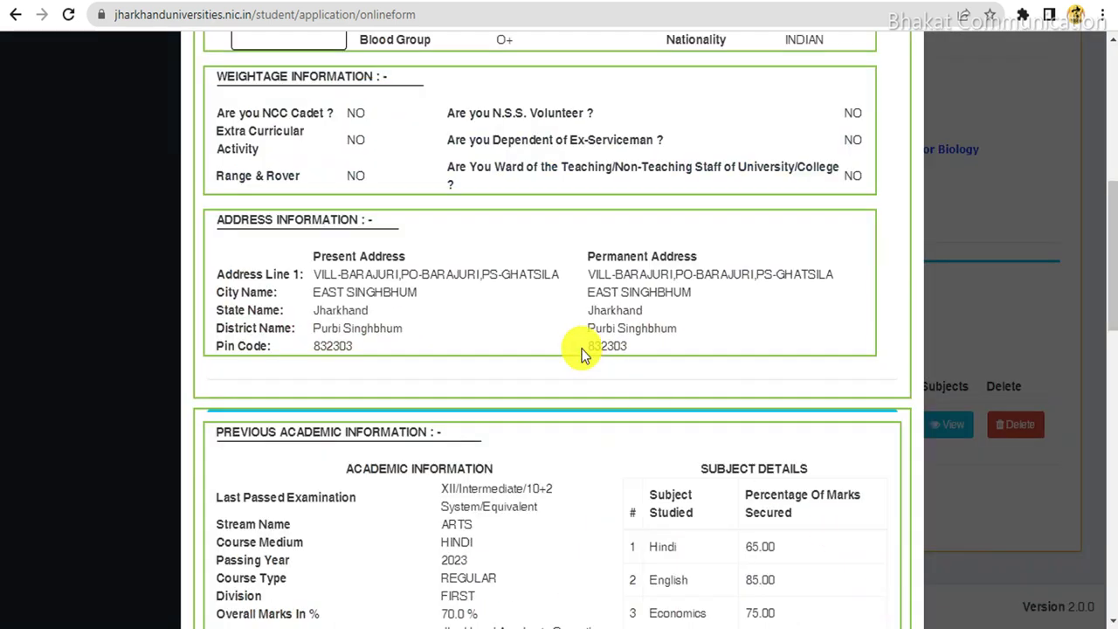
# Step: Review the application preview, accept all five section declarations and the truthfulness statement, and submit the application
pyautogui.scroll(-7, 580, 346)
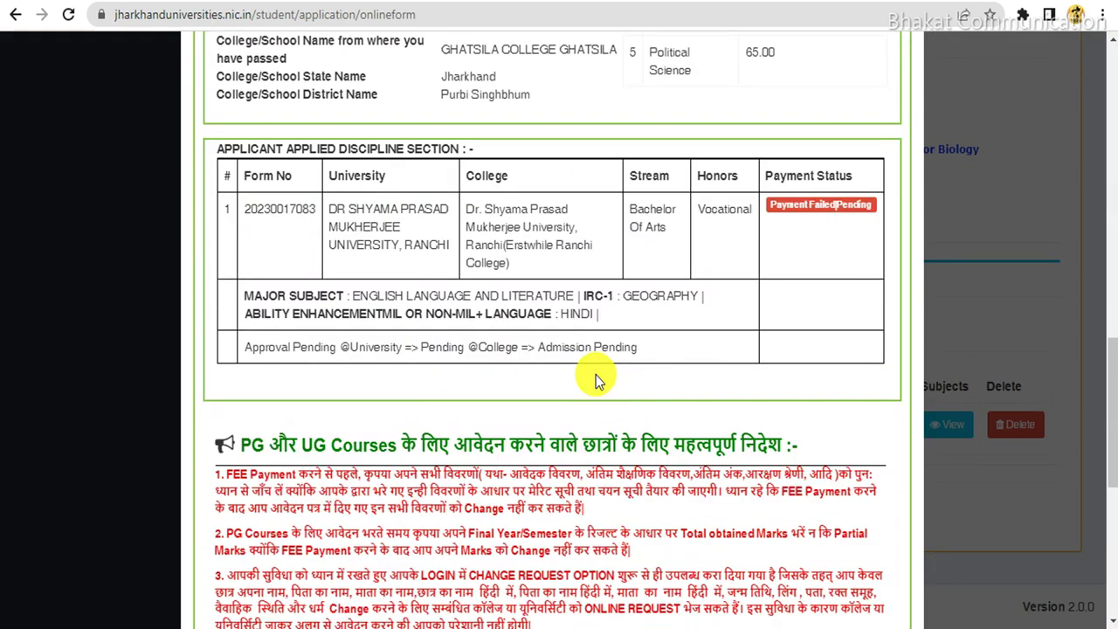
pyautogui.scroll(-3, 591, 369)
pyautogui.click(220, 427)
pyautogui.click(220, 454)
pyautogui.click(220, 483)
pyautogui.click(220, 511)
pyautogui.click(220, 539)
pyautogui.click(220, 567)
pyautogui.scroll(-3, 516, 414)
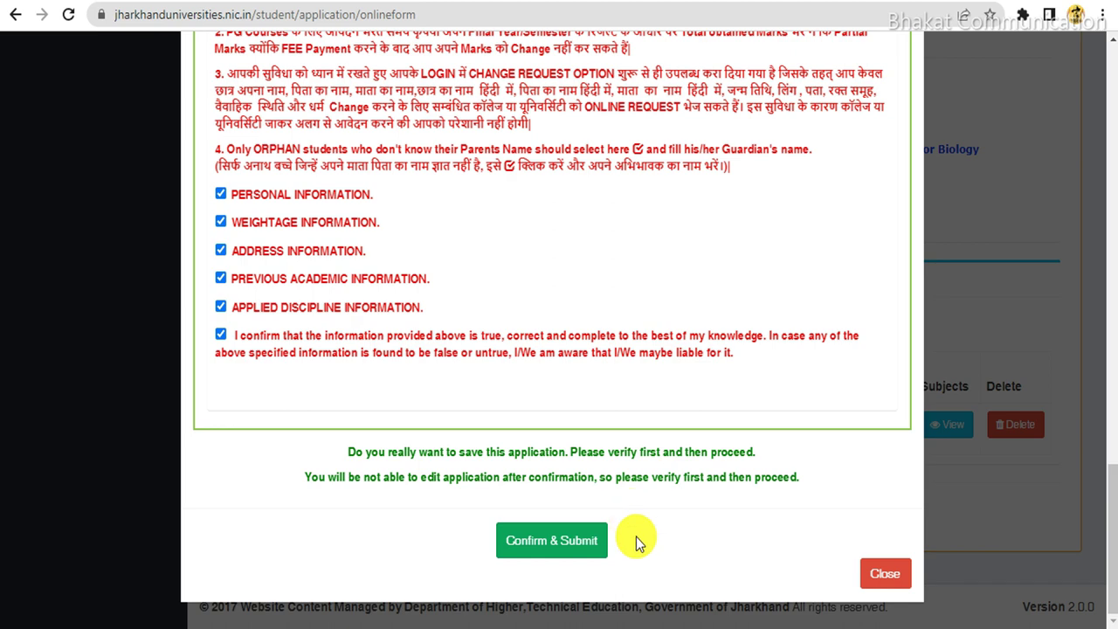
pyautogui.click(908, 574)
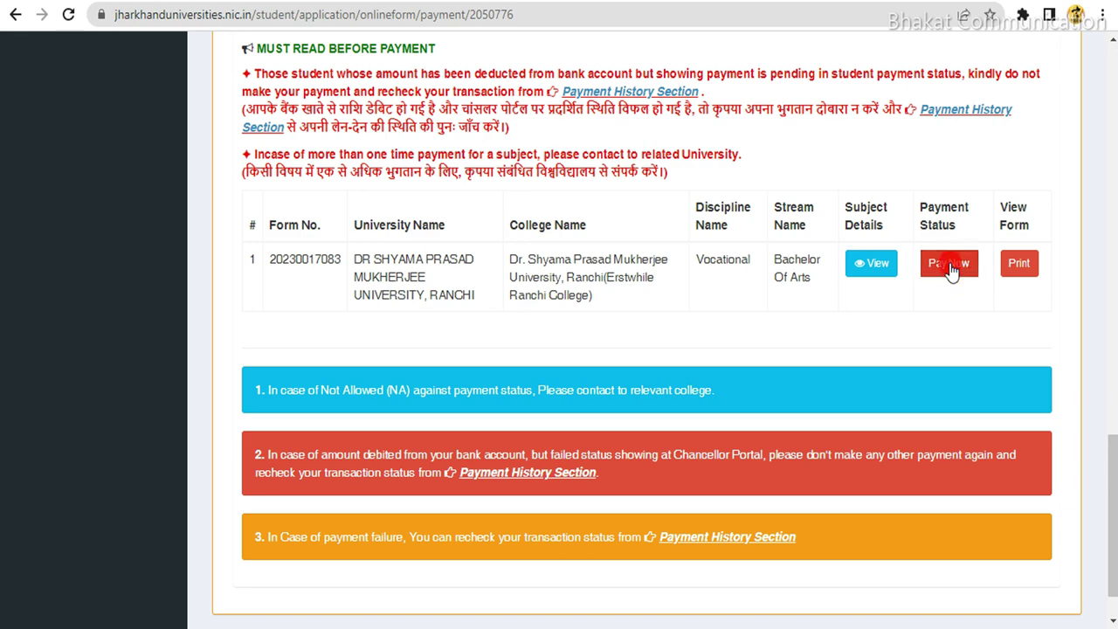
# Step: Start the fee payment for the submitted Bachelor of Arts application and proceed to the payment gateway
pyautogui.click(949, 266)
pyautogui.moveTo(428, 122); pyautogui.dragTo(723, 374)
pyautogui.click(536, 405)
pyautogui.click(592, 409)
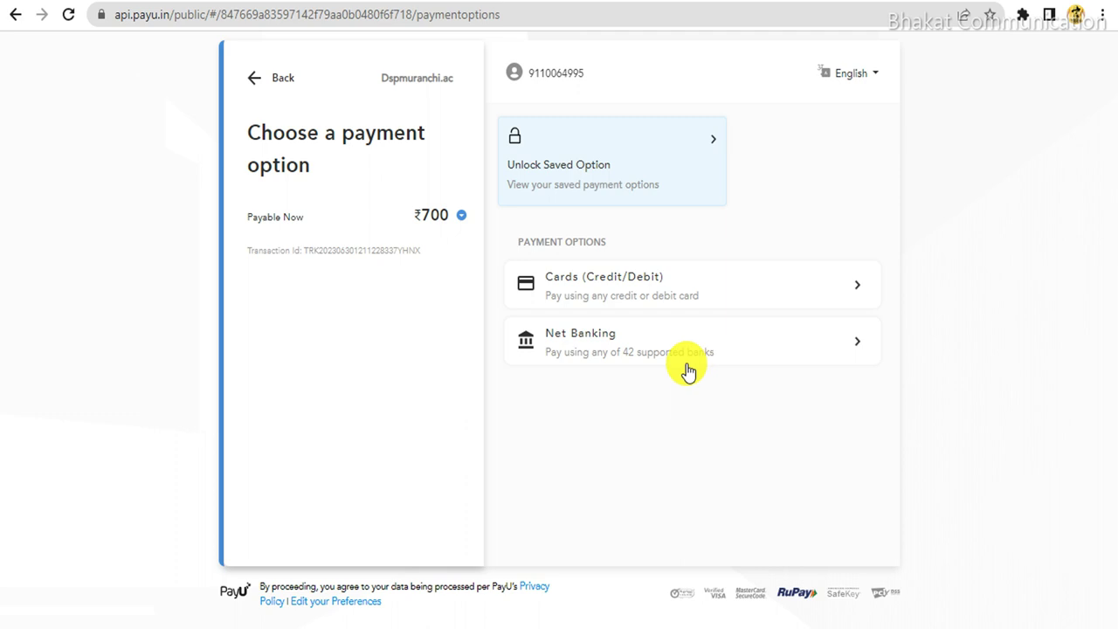
# Step: Choose credit/debit card as the payment option and examine the card number, expiry, CVV and name fields
pyautogui.click(849, 281)
pyautogui.moveTo(522, 200); pyautogui.dragTo(632, 203)
pyautogui.click(623, 228)
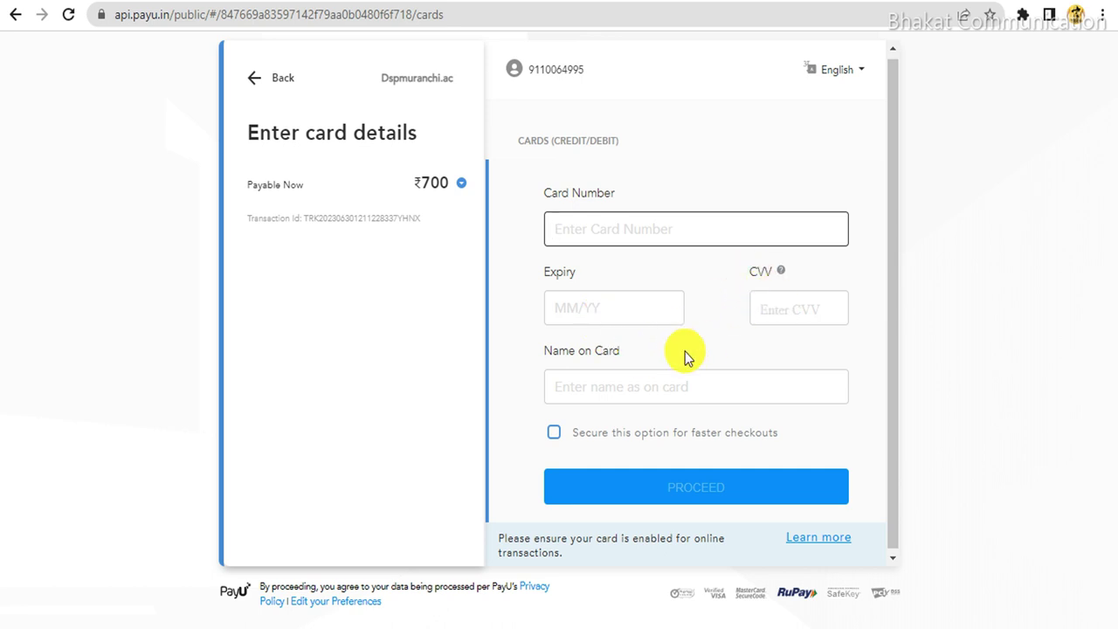
pyautogui.click(609, 383)
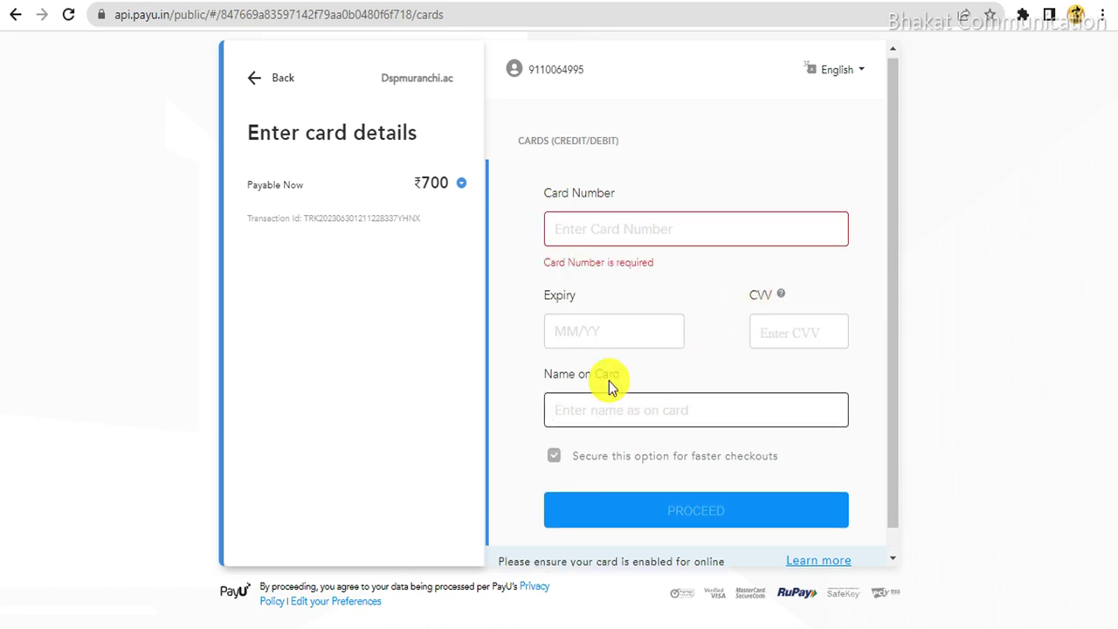
pyautogui.moveTo(544, 382); pyautogui.dragTo(638, 382)
pyautogui.click(651, 409)
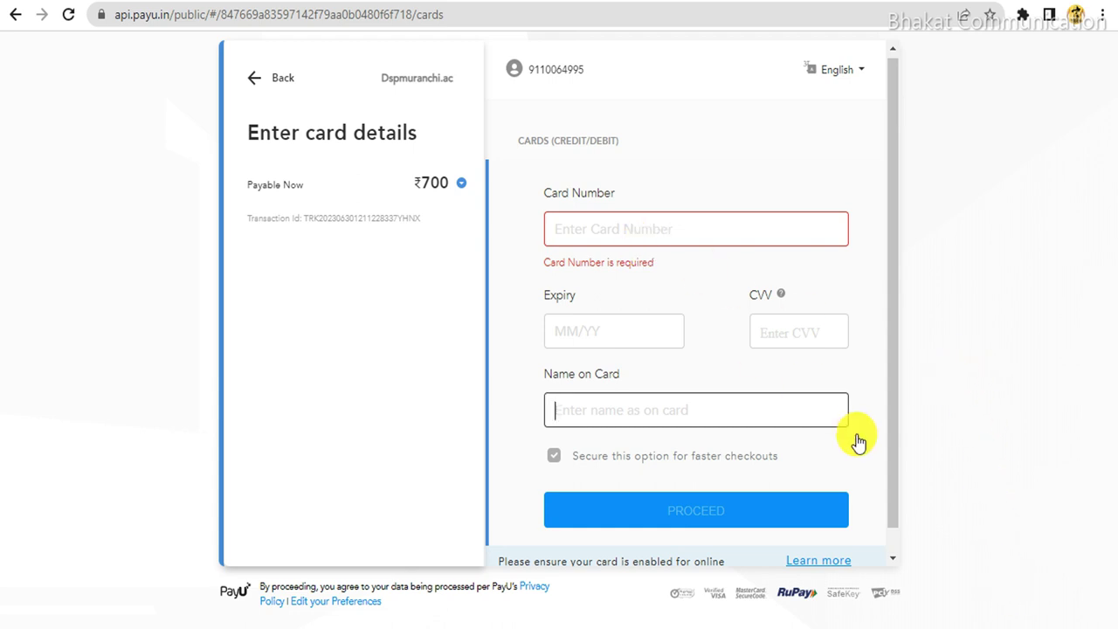
pyautogui.moveTo(895, 275); pyautogui.dragTo(890, 362)
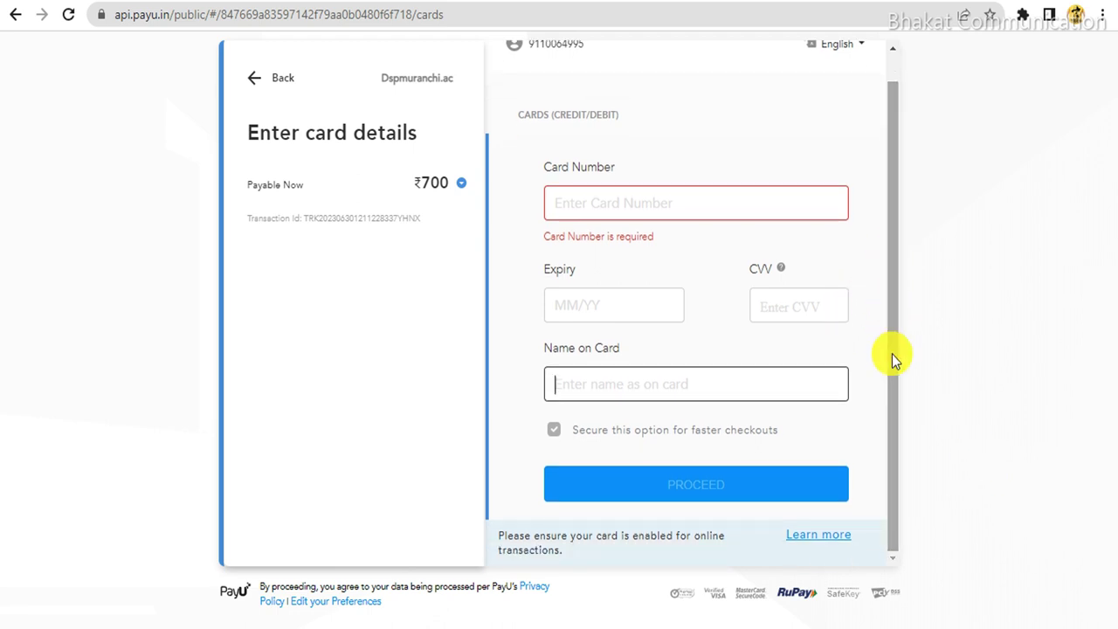